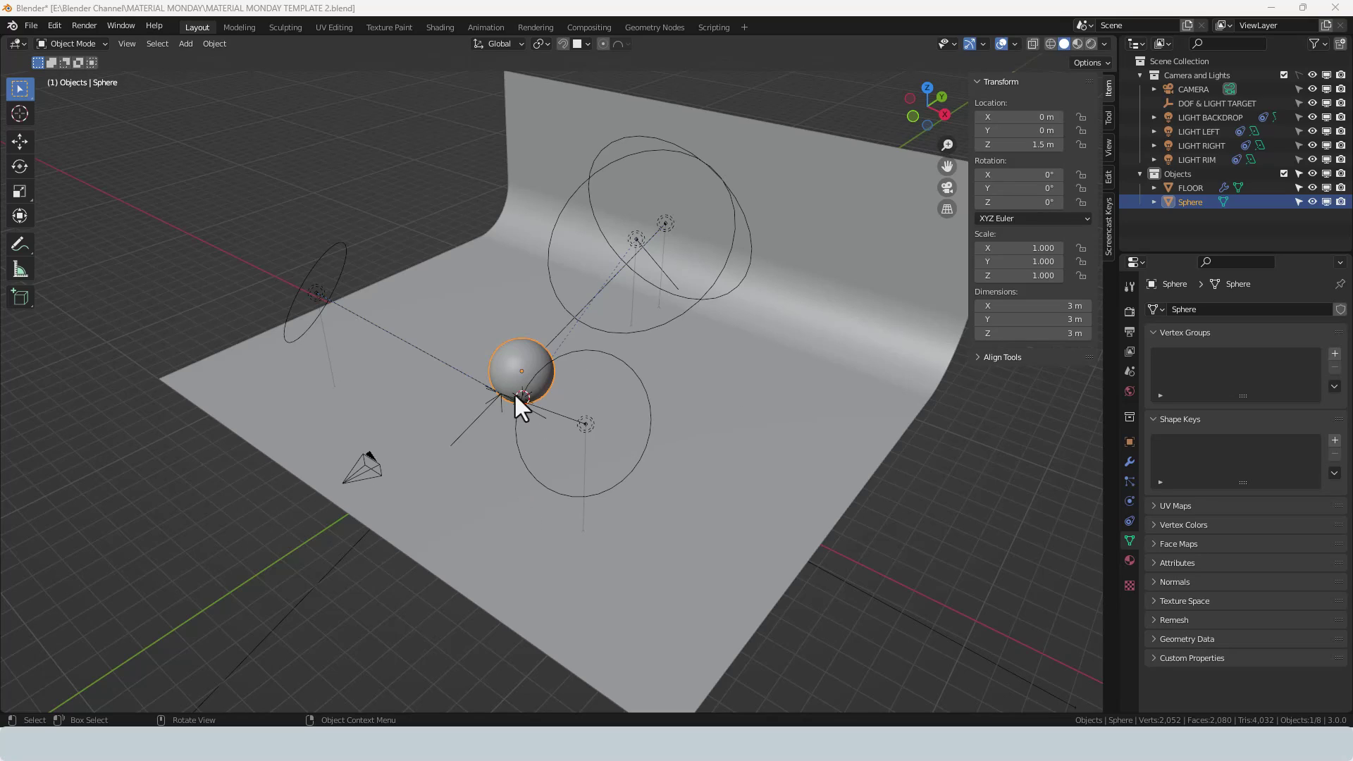
- Switch to the Shading workspace and bring the whole sphere and its material nodes into view
left_click(438, 27)
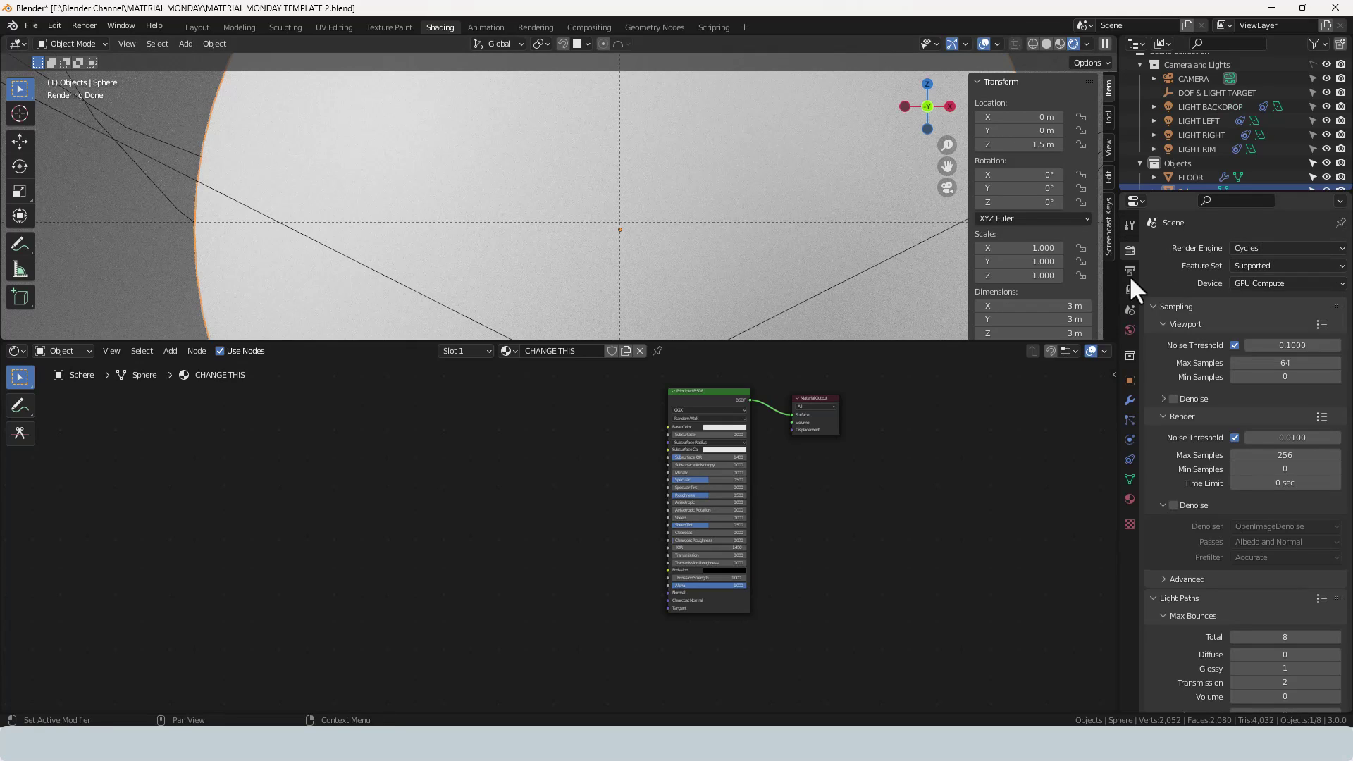
scroll(700, 243, "down", 4)
scroll(701, 238, "down", 3)
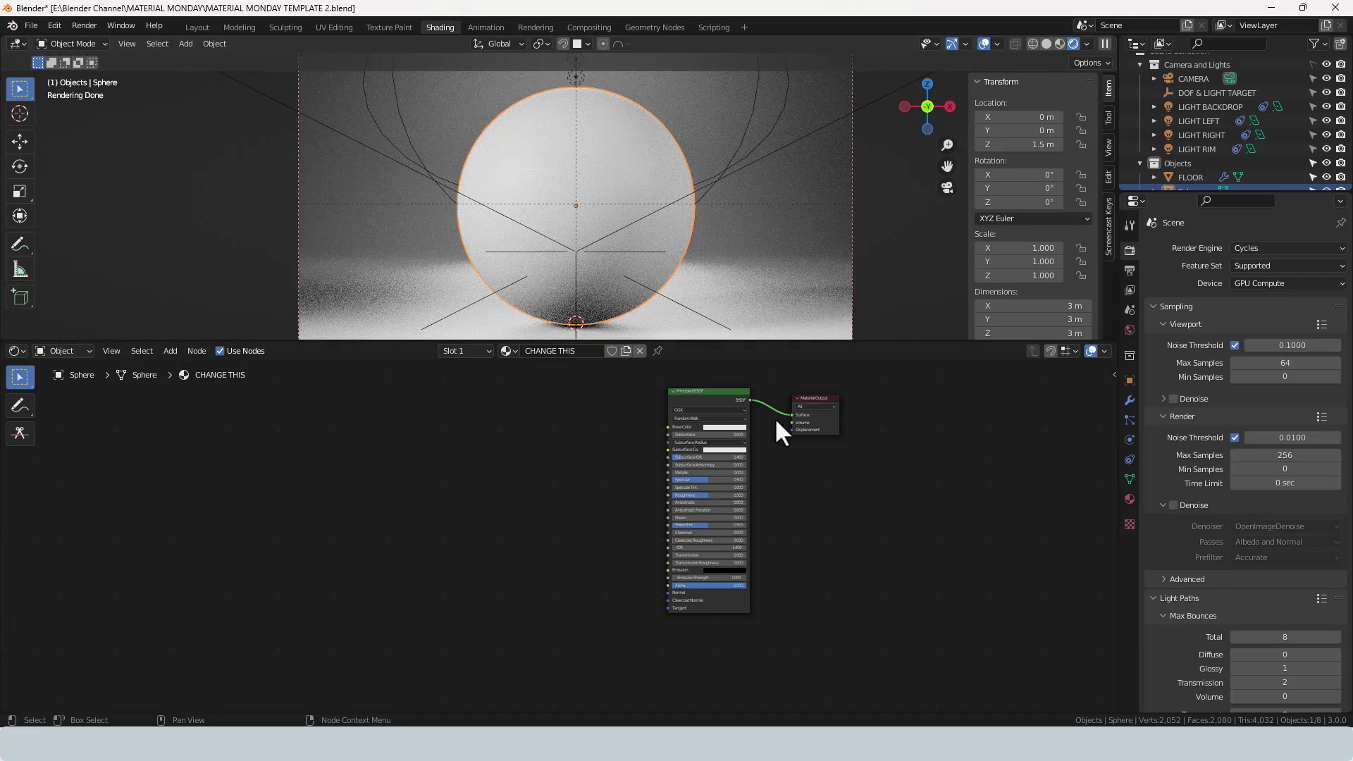
scroll(775, 421, "up", 2)
middle_click_drag(854, 458, 866, 499)
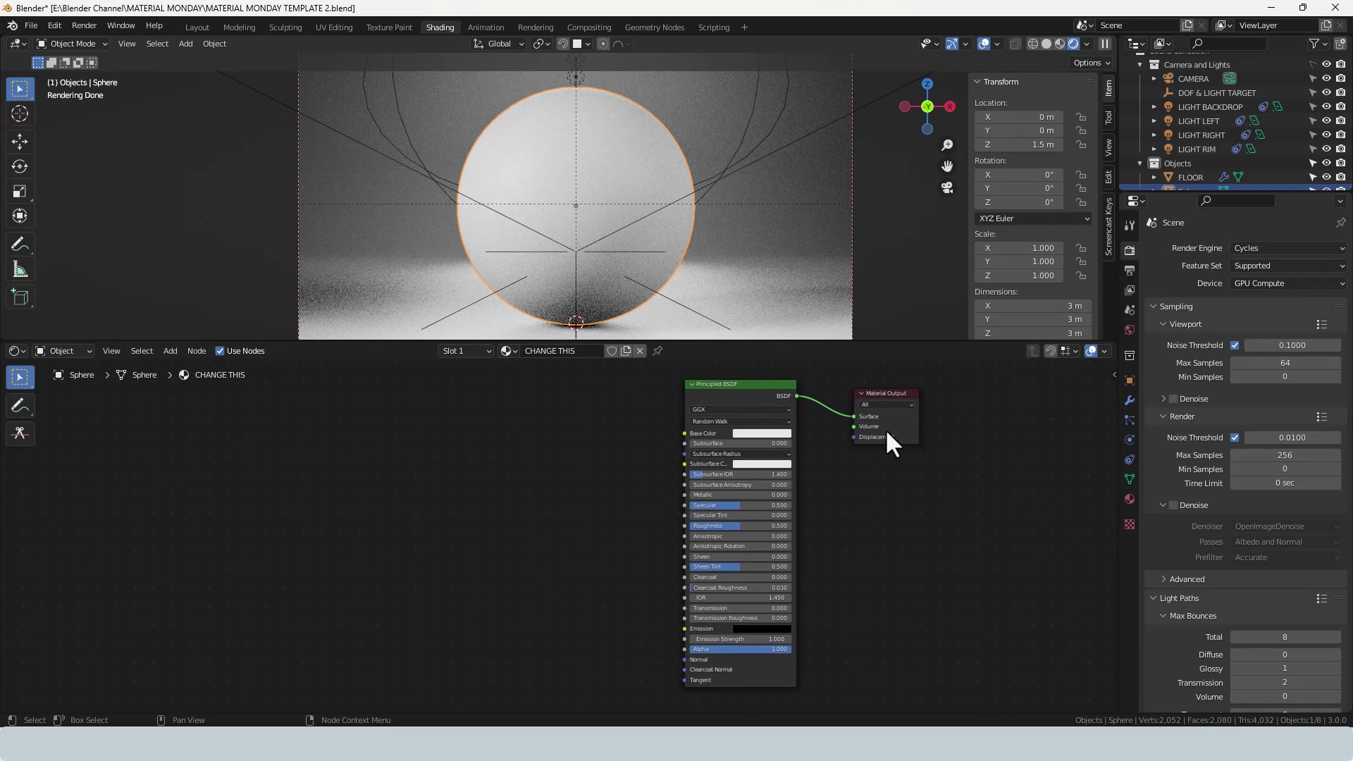
middle_click_drag(597, 461, 639, 458)
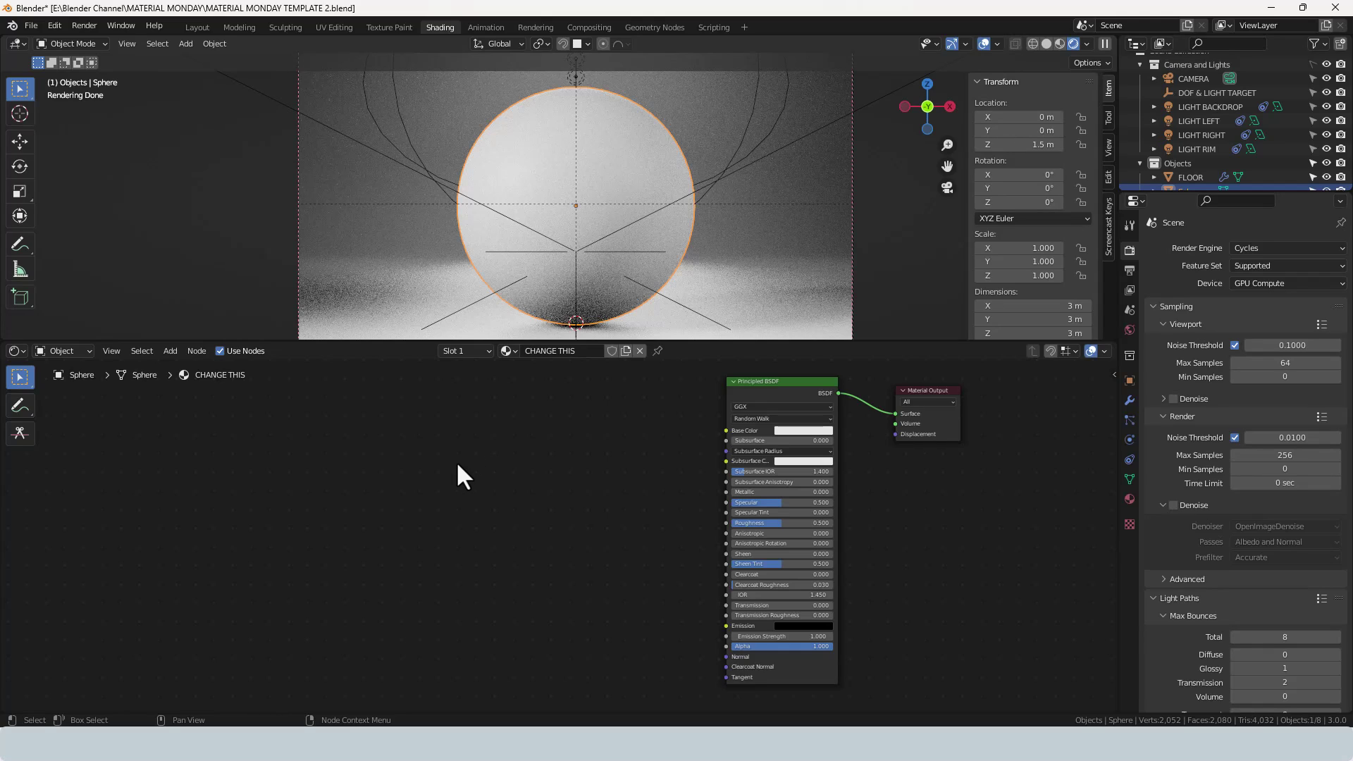
- Add a Voronoi Texture node in the empty area in front of the Principled BSDF
key("shift+a")
left_click(463, 477)
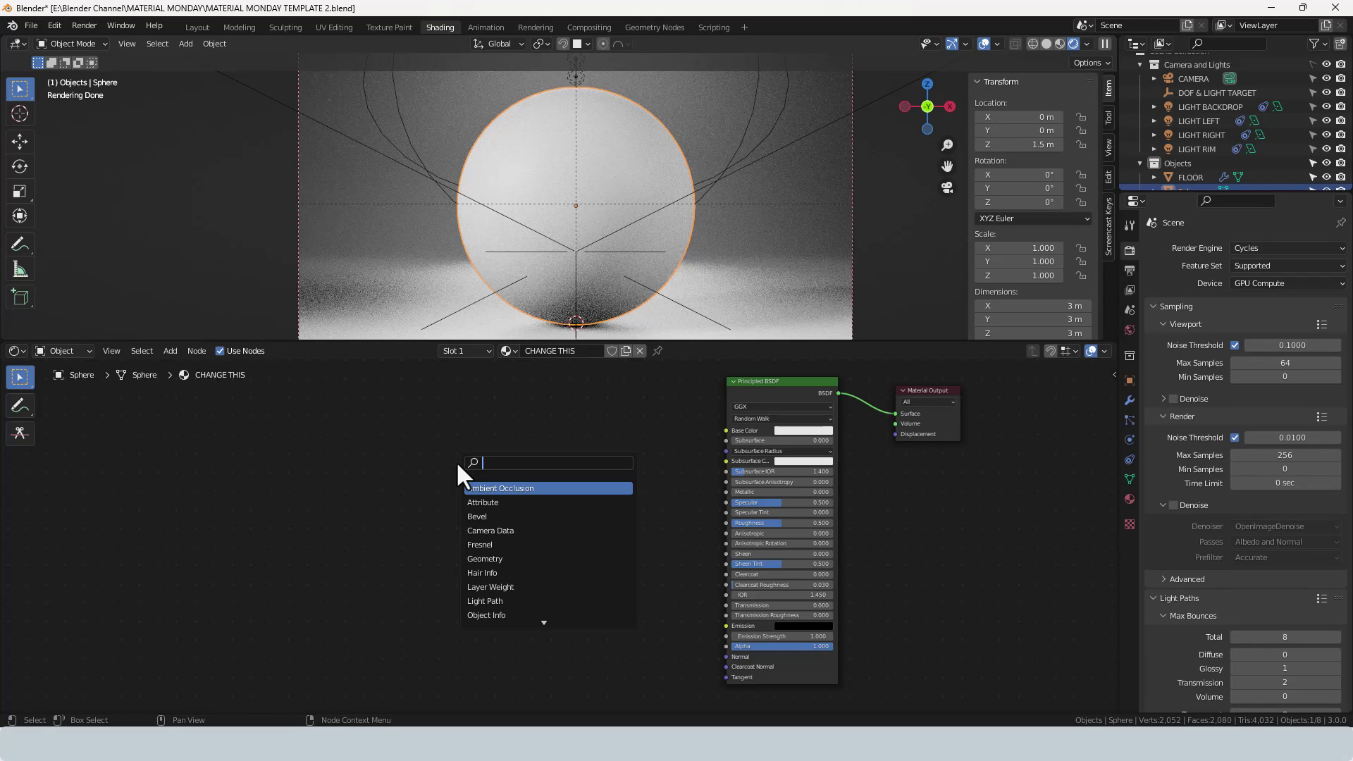
type("VOR")
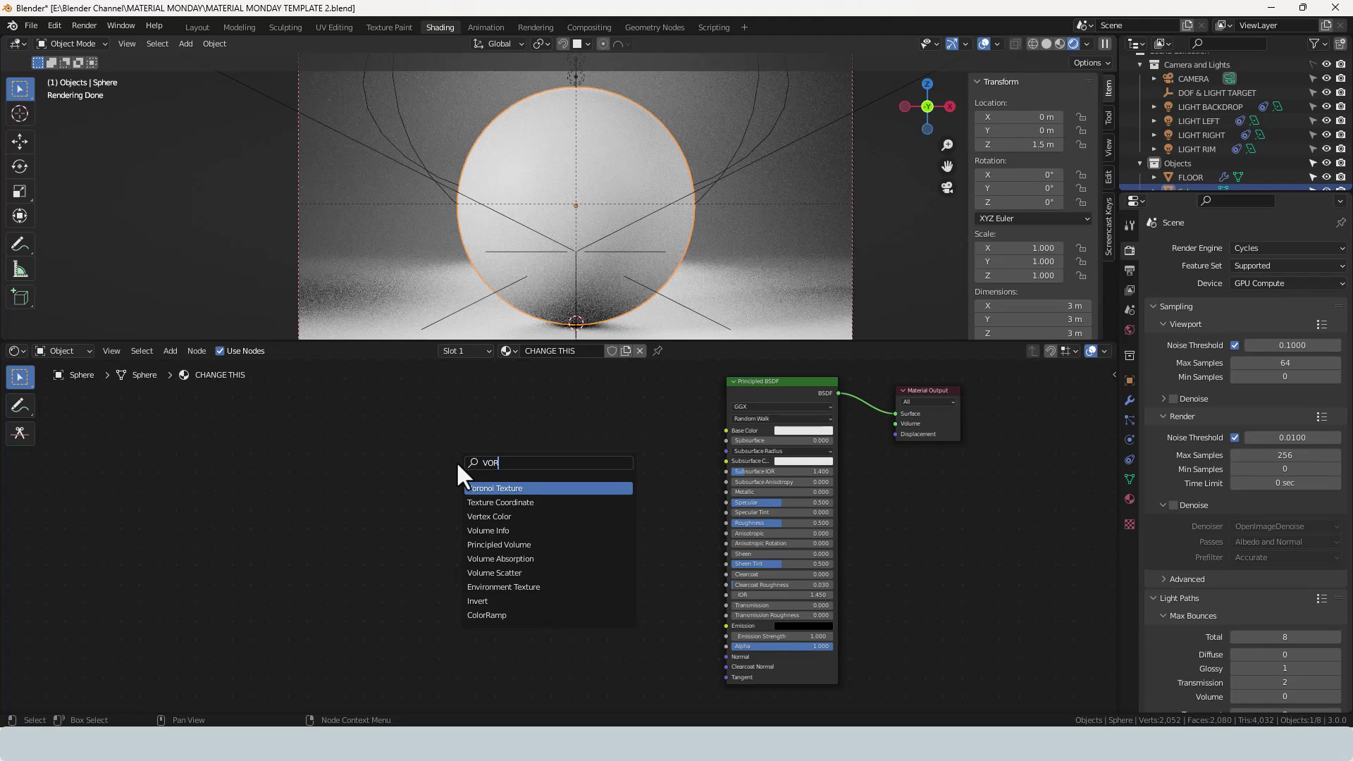
type("O")
key("Return")
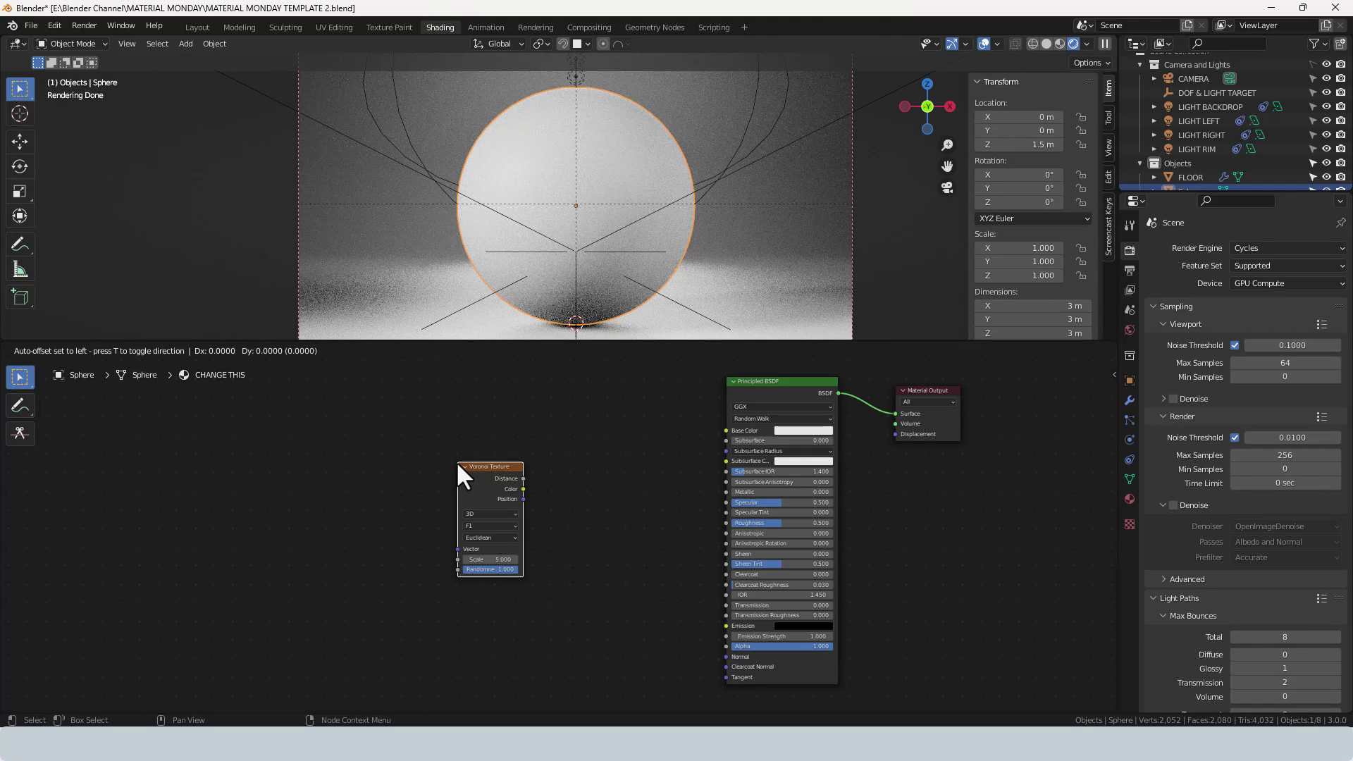
left_click(458, 463)
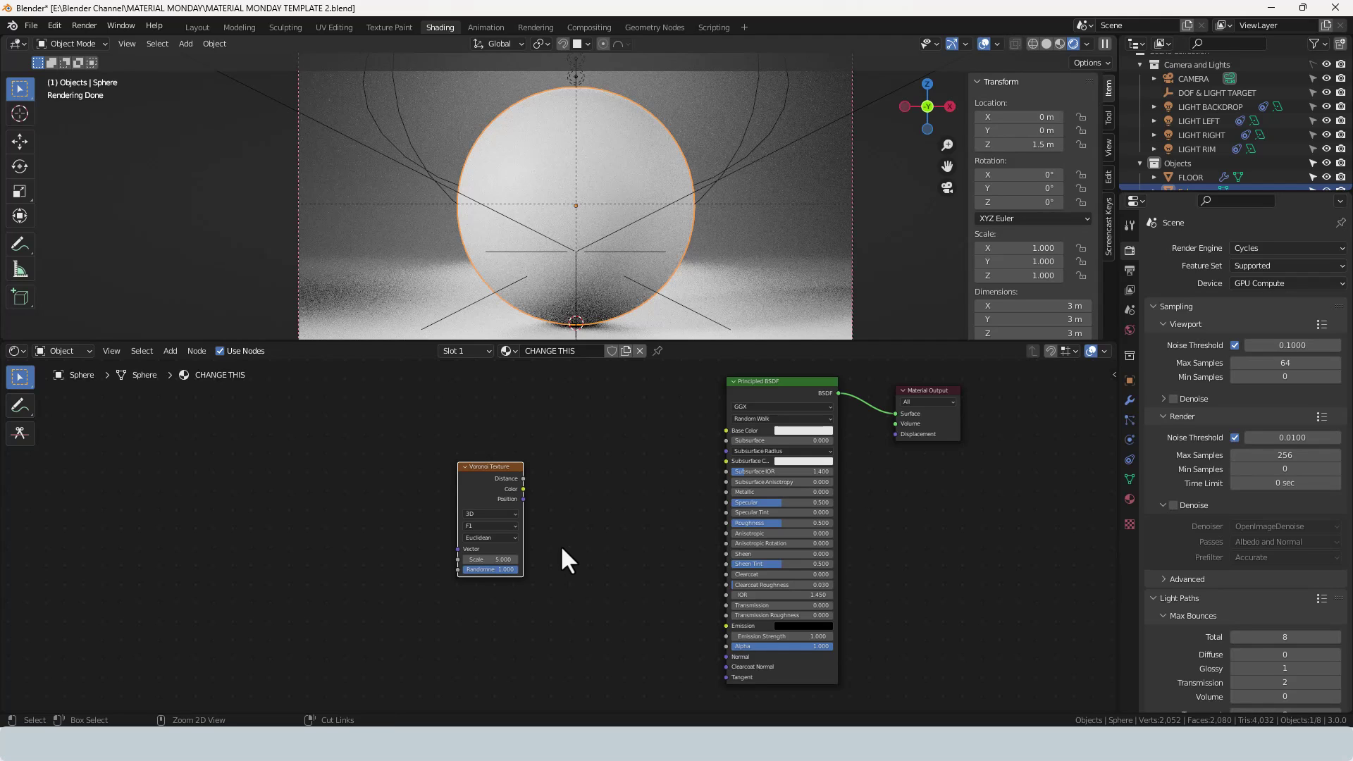
- Feed the Voronoi Texture through new Mapping and Texture Coordinate nodes using Object coordinates, and move all three further from the shader
key("ctrl+t")
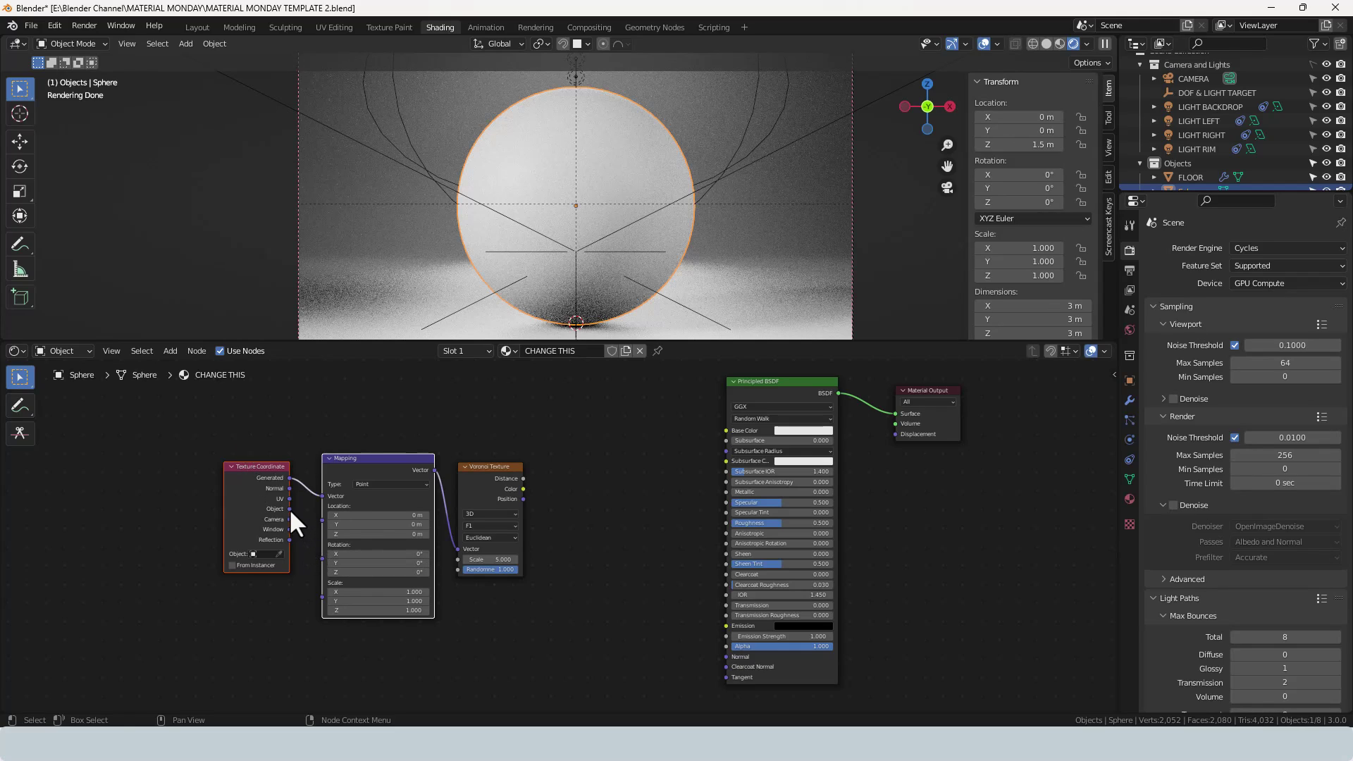
left_click_drag(290, 508, 322, 496)
left_click_drag(254, 431, 564, 590)
left_click_drag(475, 480, 364, 492)
left_click(351, 492)
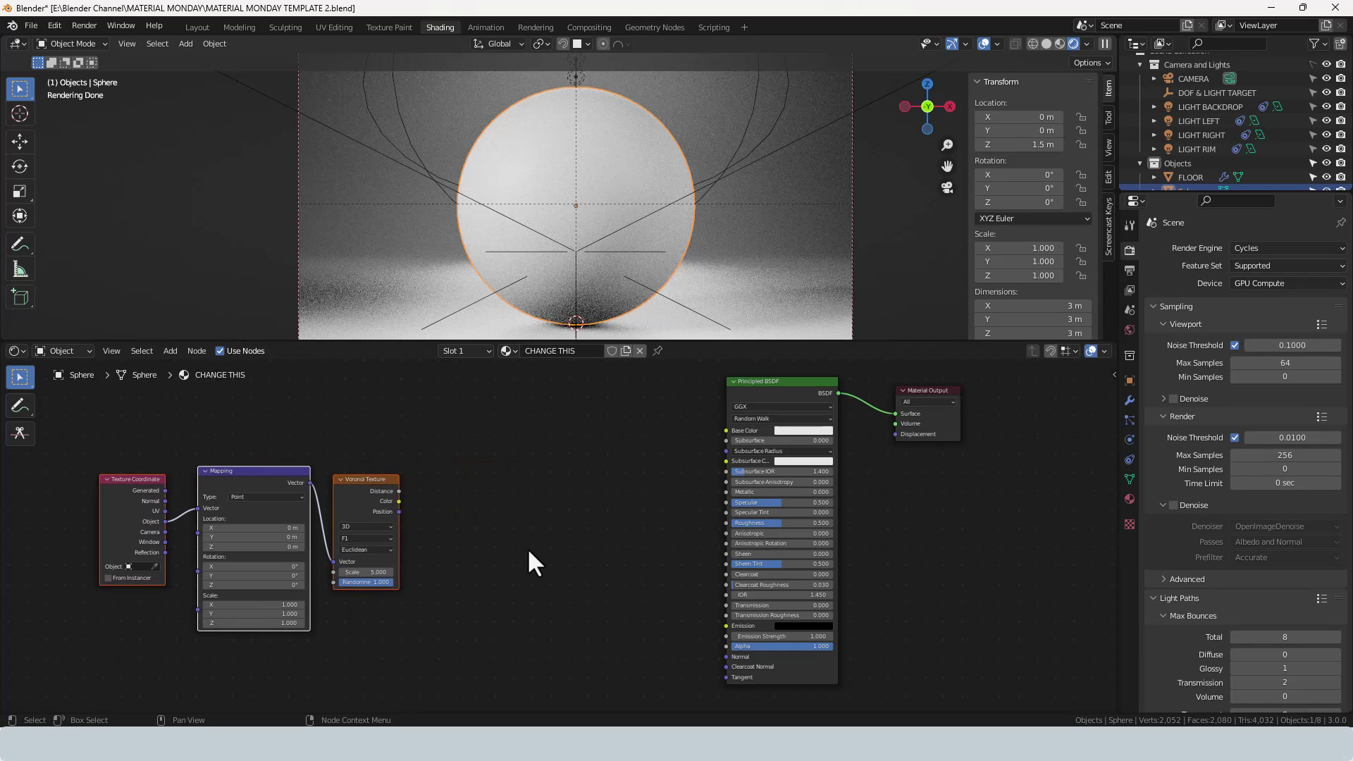
- Add a ColorRamp node between the Voronoi Texture and the Principled BSDF
left_click(528, 548)
key("shift+a")
left_click(535, 548)
type("color ramp")
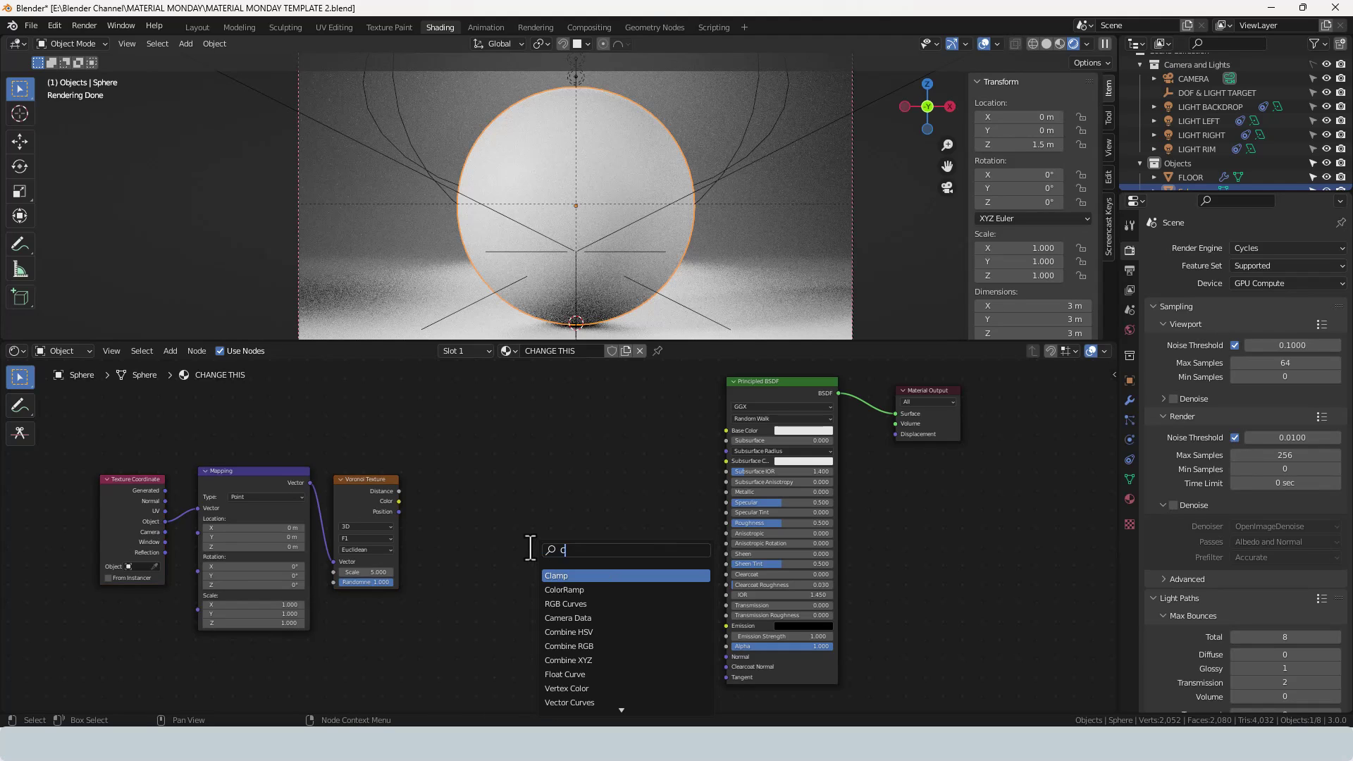
key("Return")
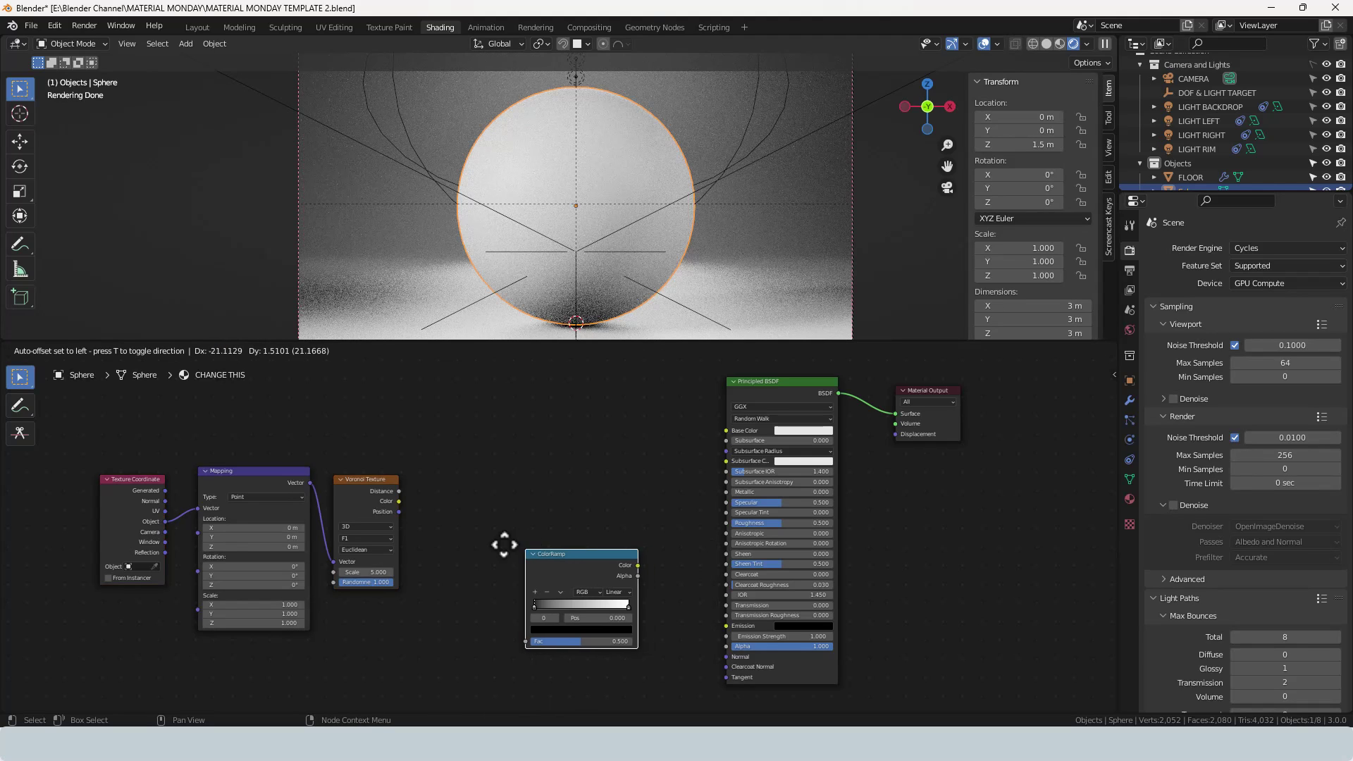
left_click(478, 542)
- Link the Voronoi Distance output to the ColorRamp's Fac and the ramp's Color to the Principled BSDF's Normal
left_click_drag(399, 492, 481, 636)
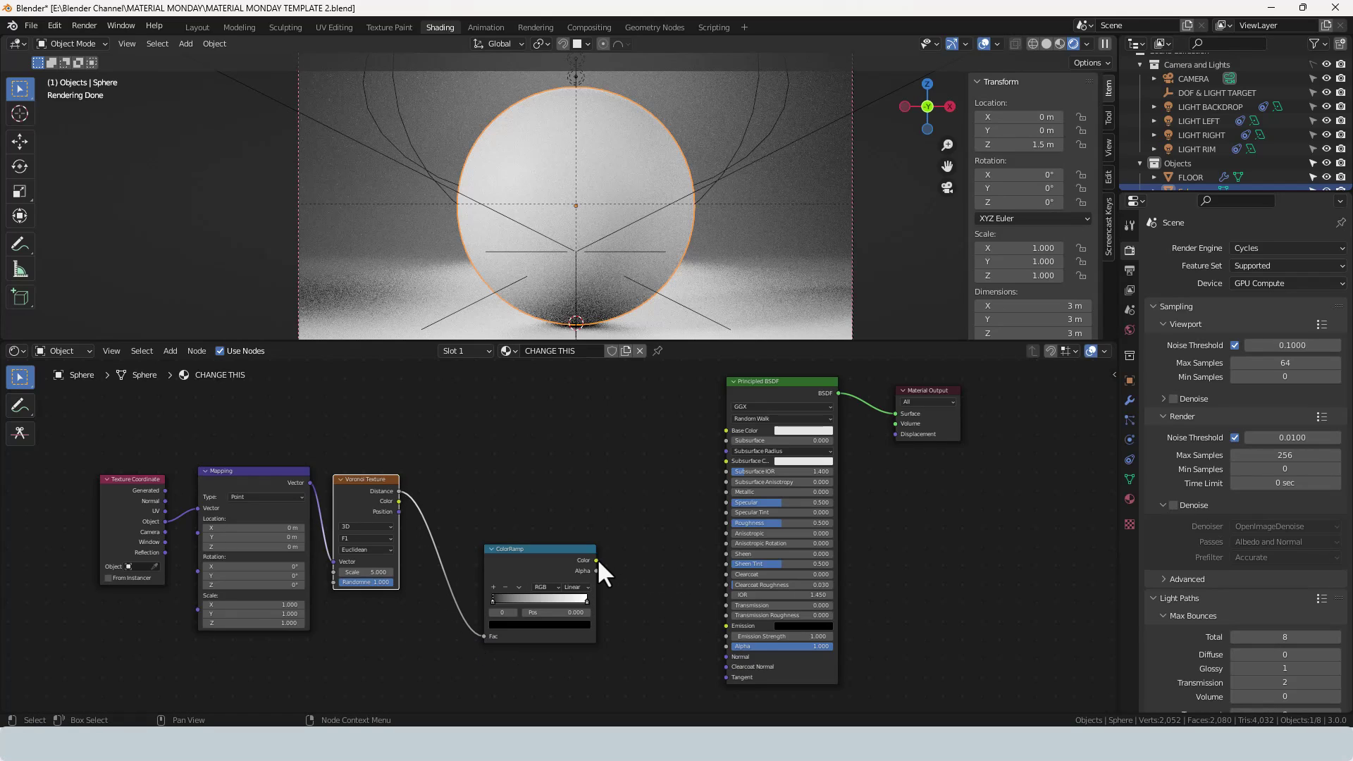
left_click_drag(596, 560, 724, 656)
middle_click_drag(710, 649, 731, 553)
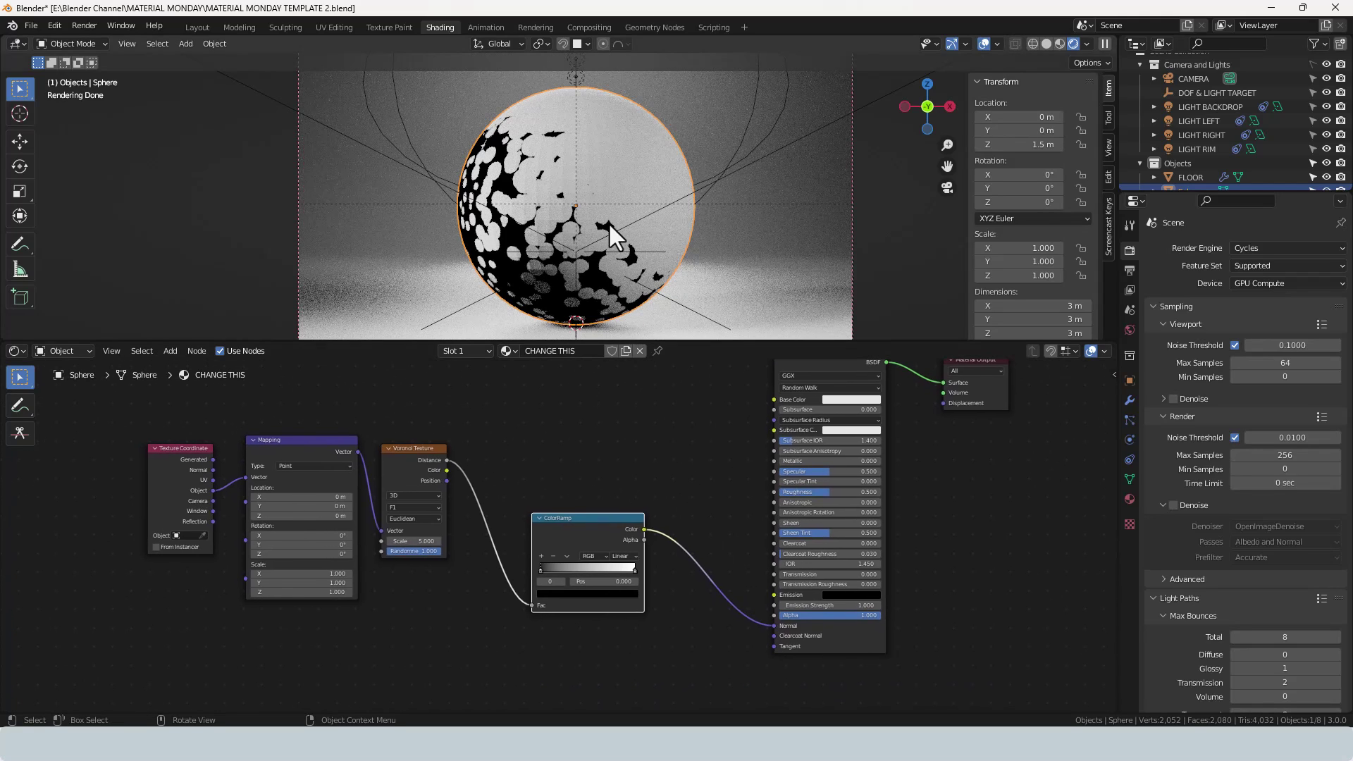
right_click(615, 154)
left_click(612, 150)
- Insert a Bump node between the ColorRamp and the Principled BSDF, with the ramp's Color feeding the Height input
key("shift+a")
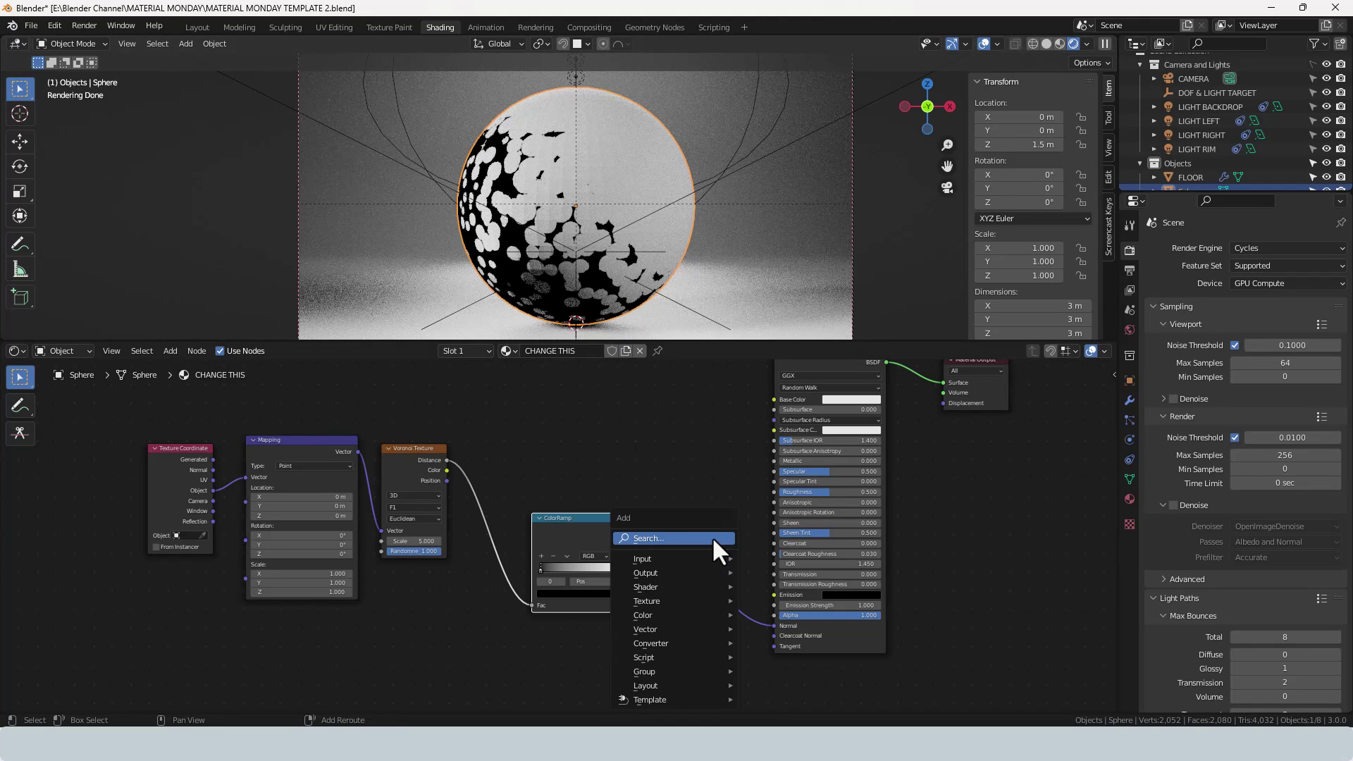
left_click(712, 536)
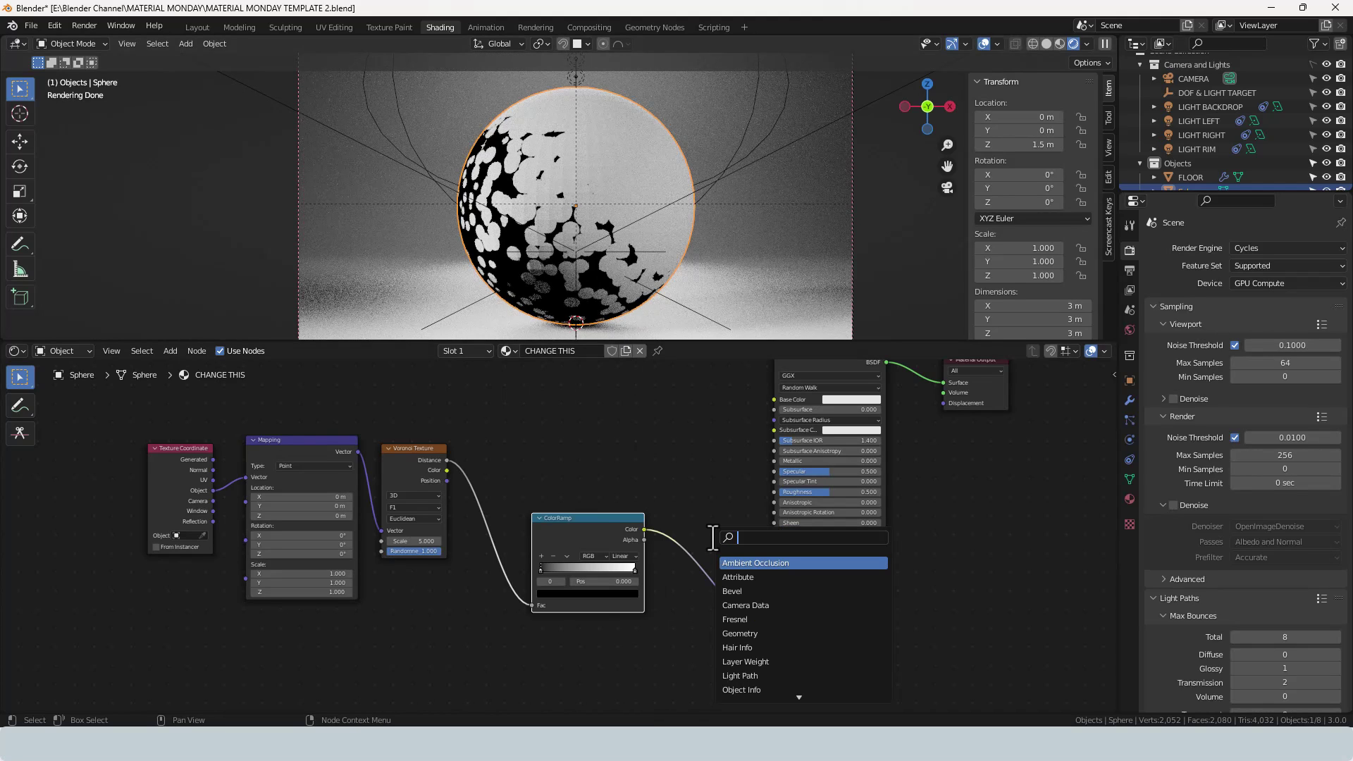
type("BUMP")
key("Return")
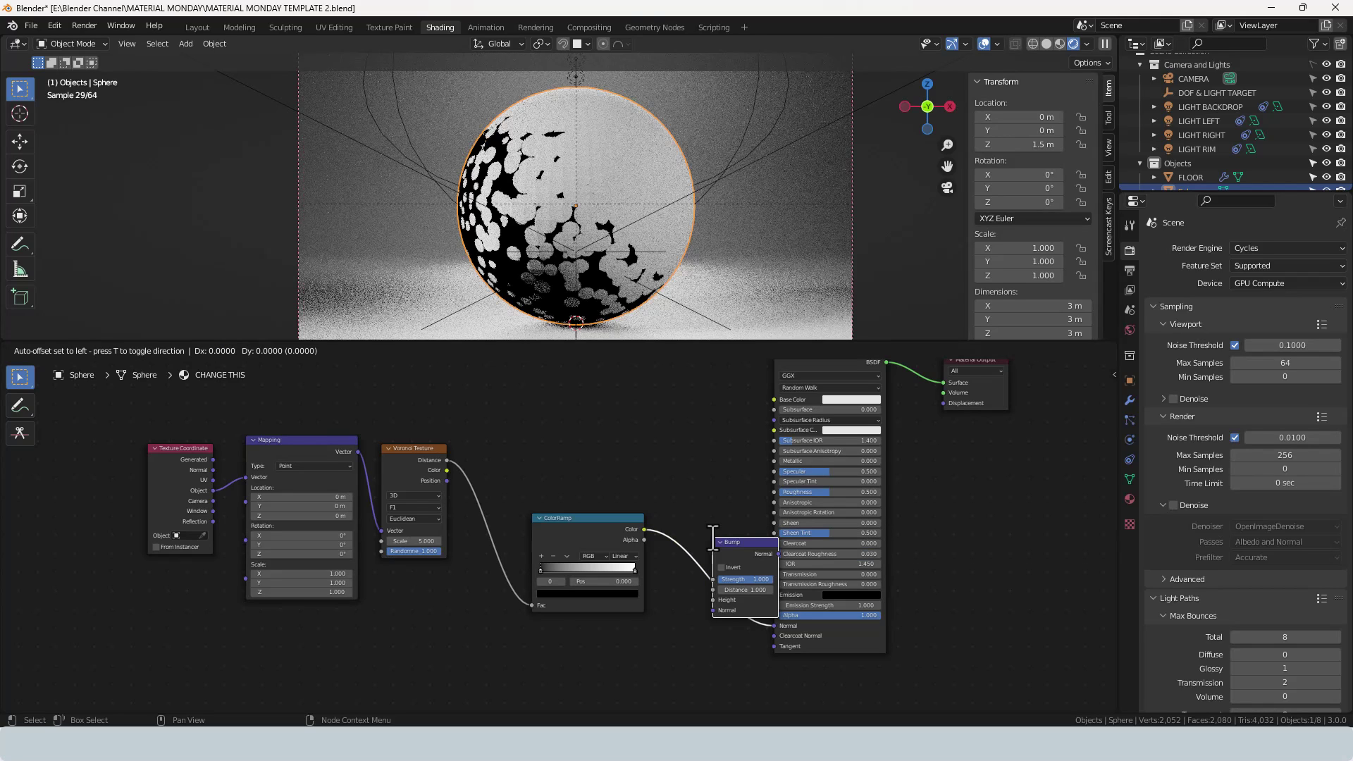
left_click(668, 534)
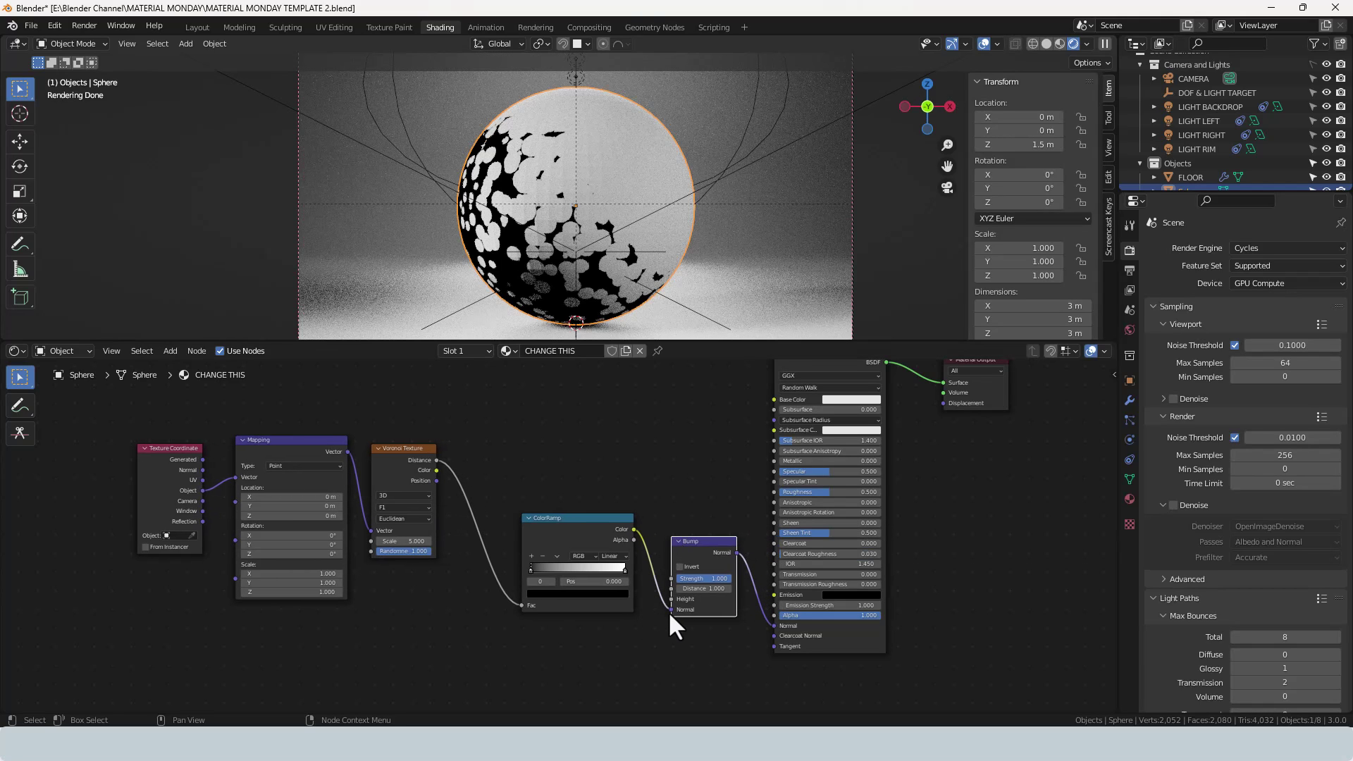
left_click_drag(670, 608, 671, 599)
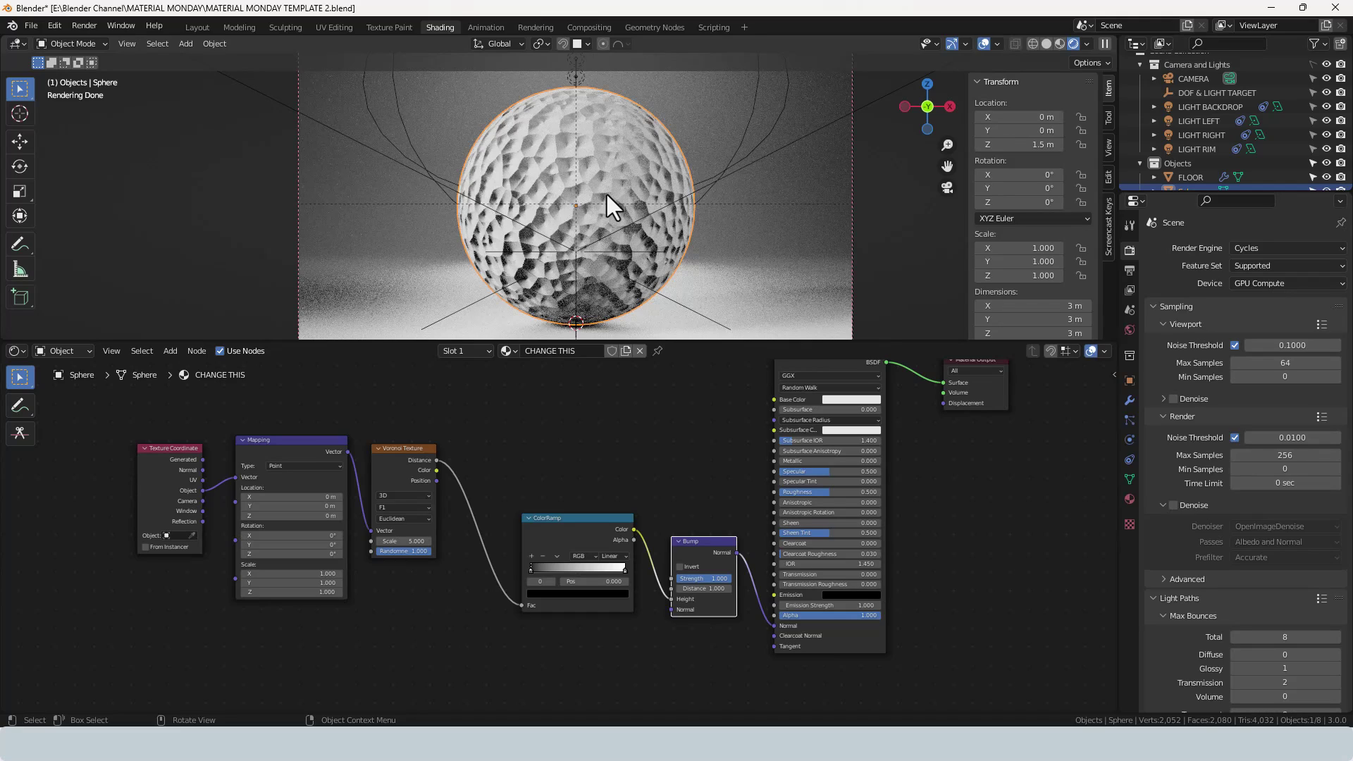
- Set the Voronoi Texture's Scale to 50
left_click(403, 540)
type("50")
key("Return")
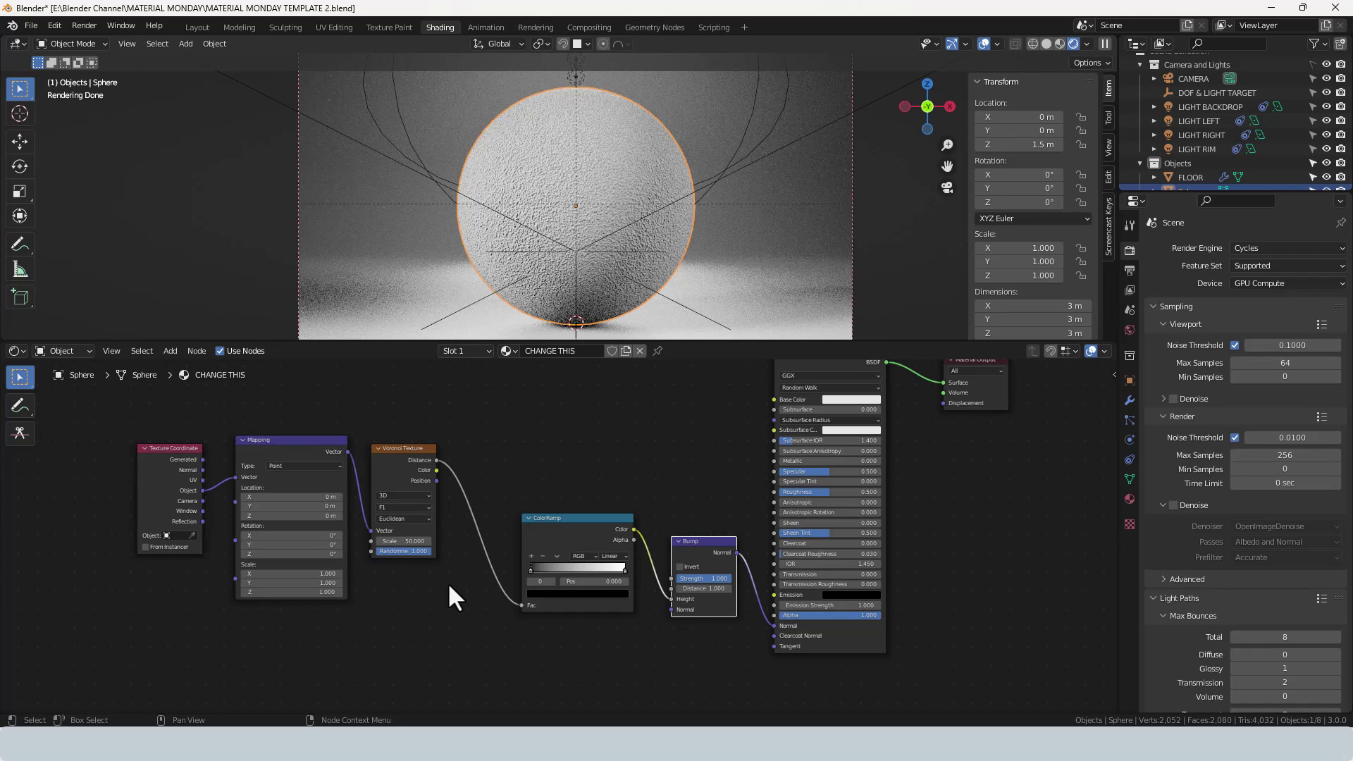
- Set the position of the ColorRamp's black stop to 0.55
scroll(598, 618, "up", 2)
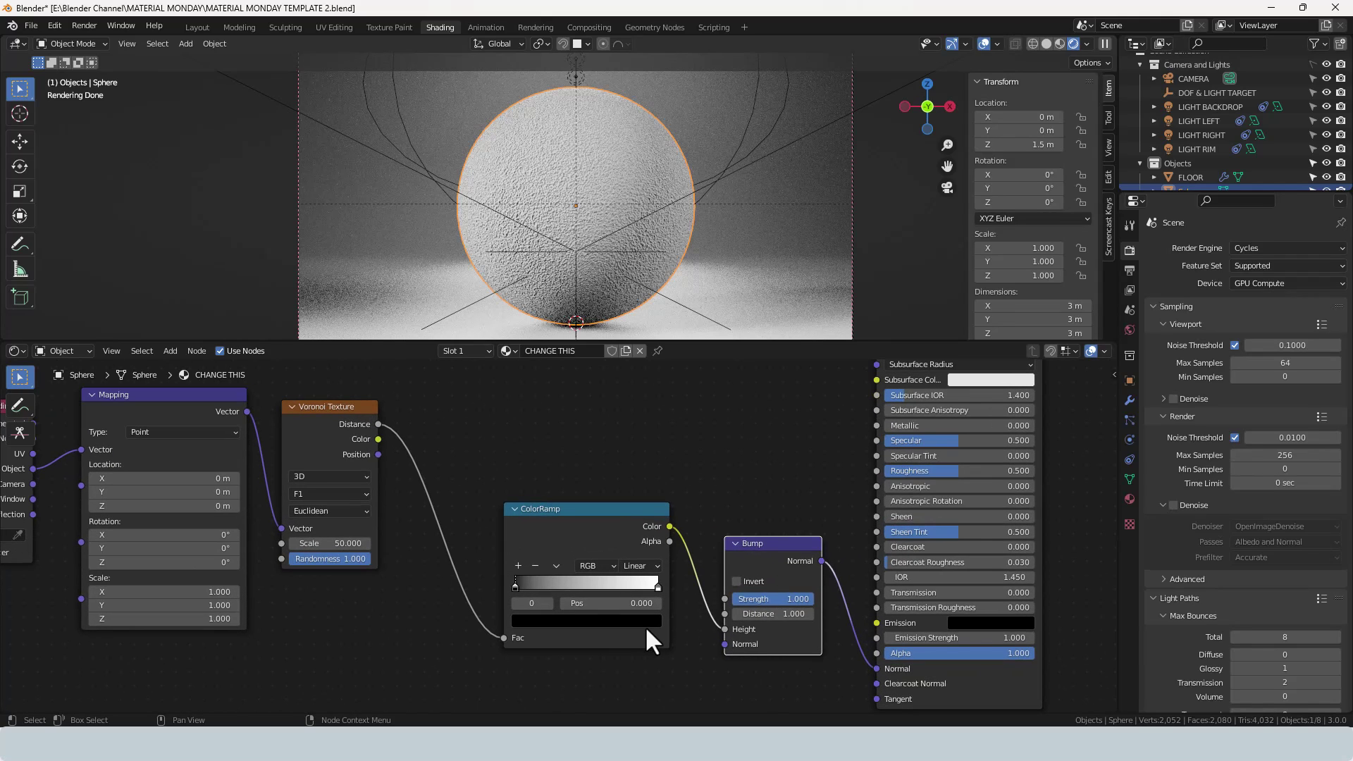
middle_click_drag(644, 625, 576, 624)
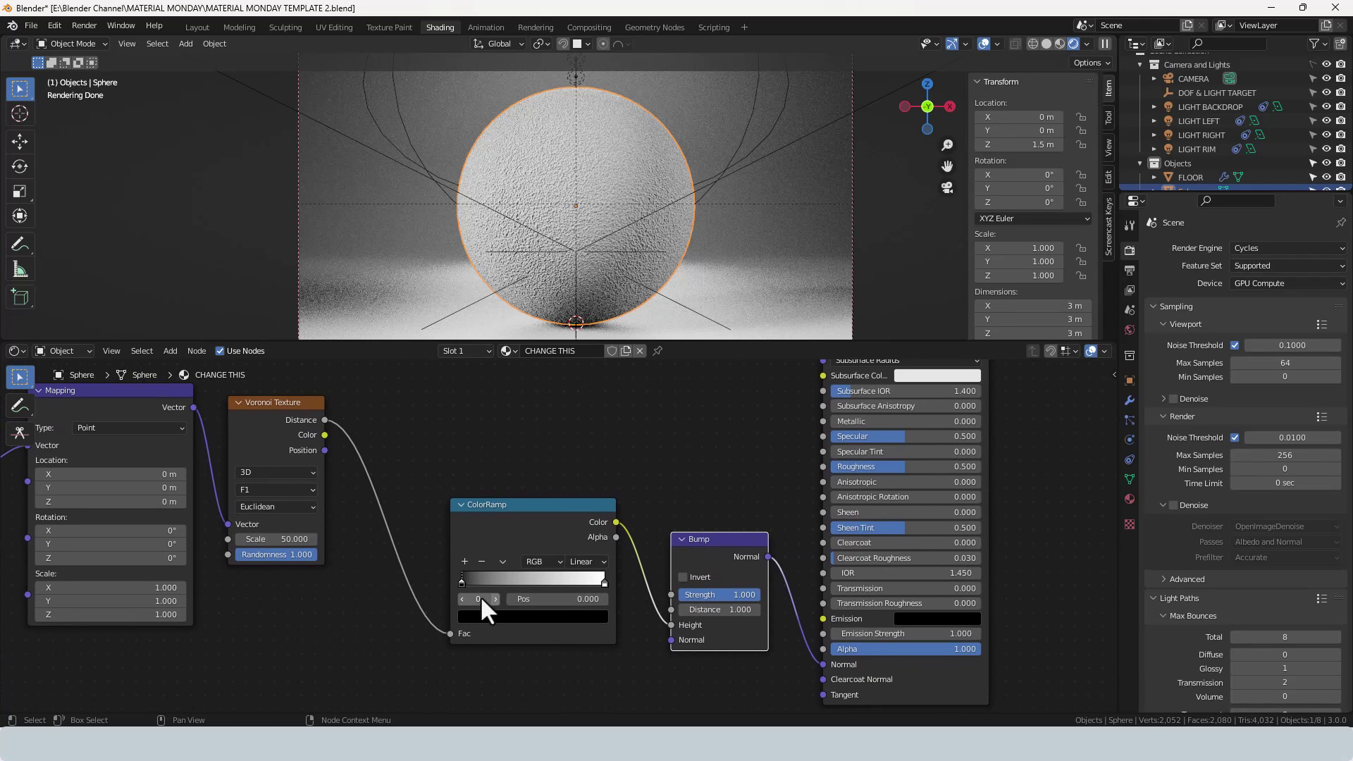
left_click(461, 582)
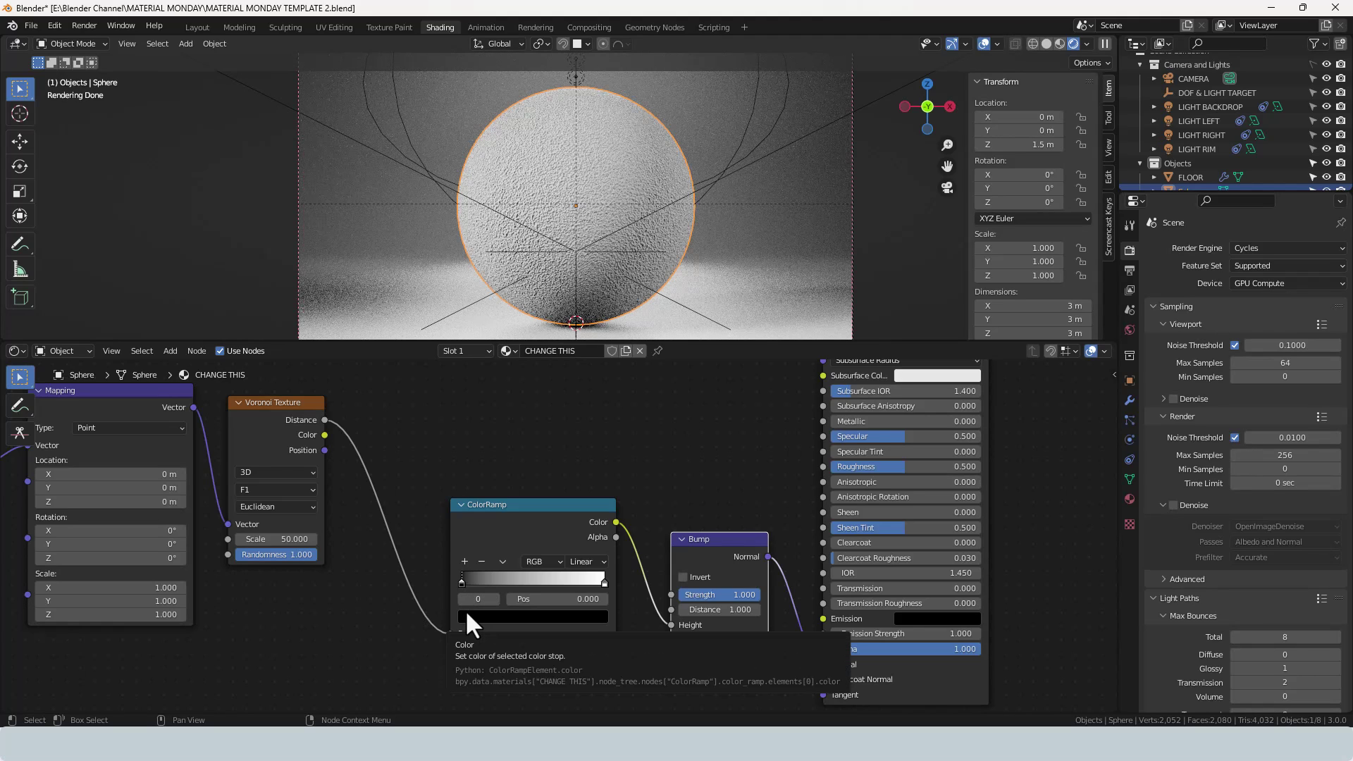
left_click(594, 600)
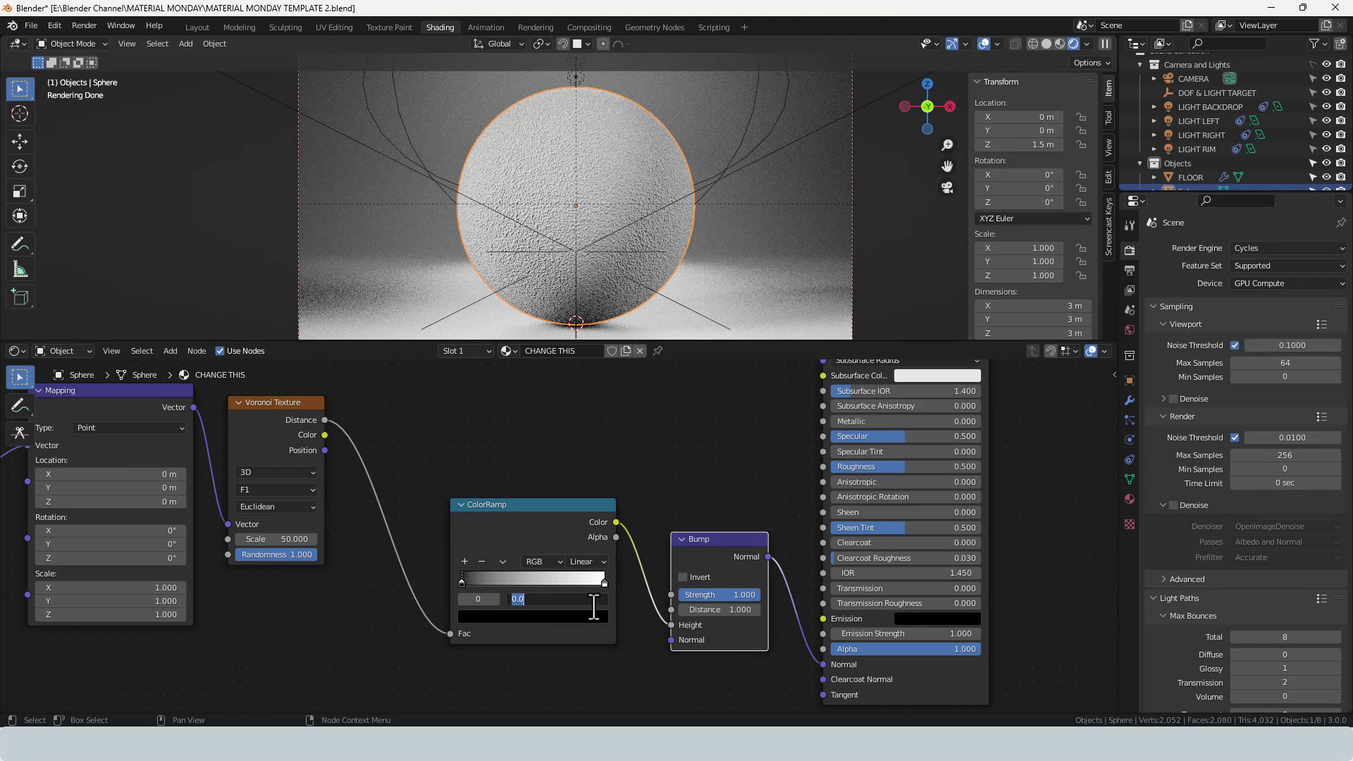
type("0.55")
key("Return")
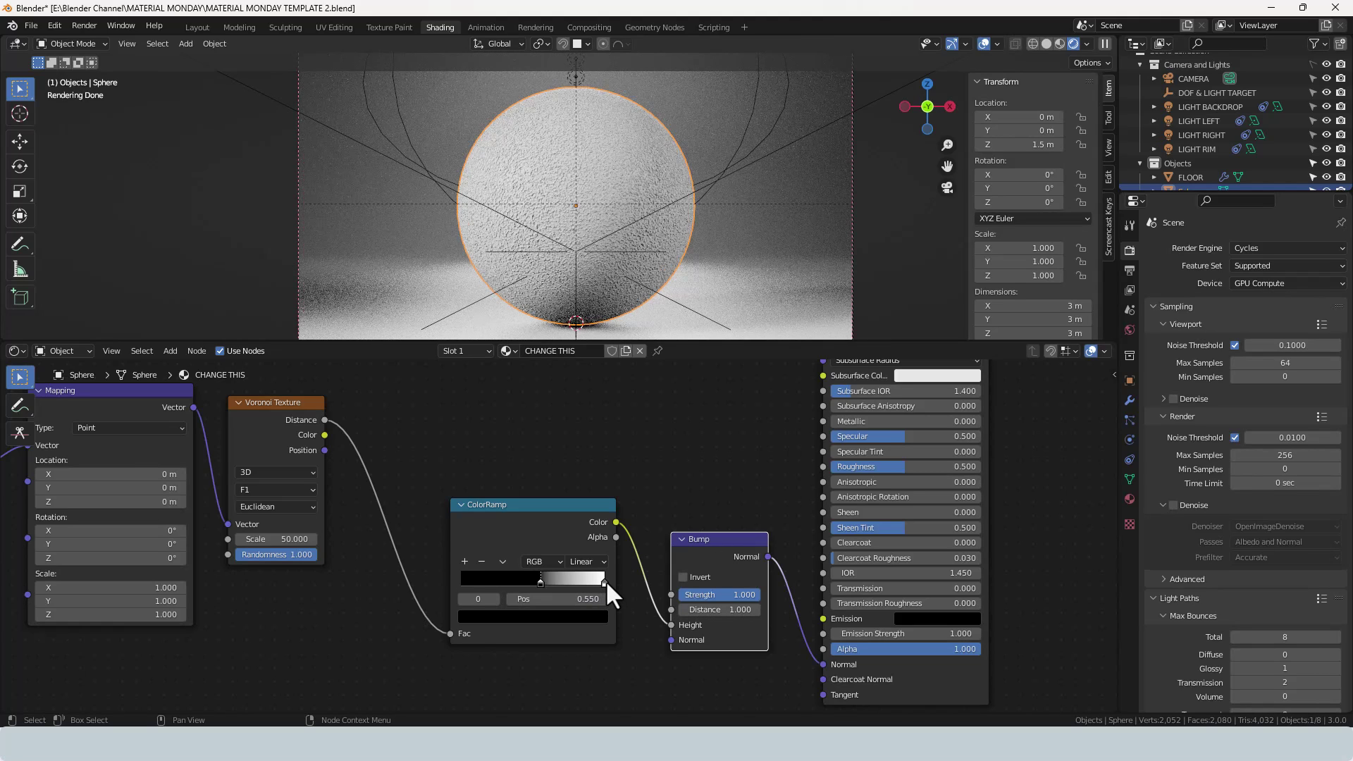
- Set the Bump node's Distance to 0.1 and enable Invert
middle_click_drag(750, 569, 649, 537)
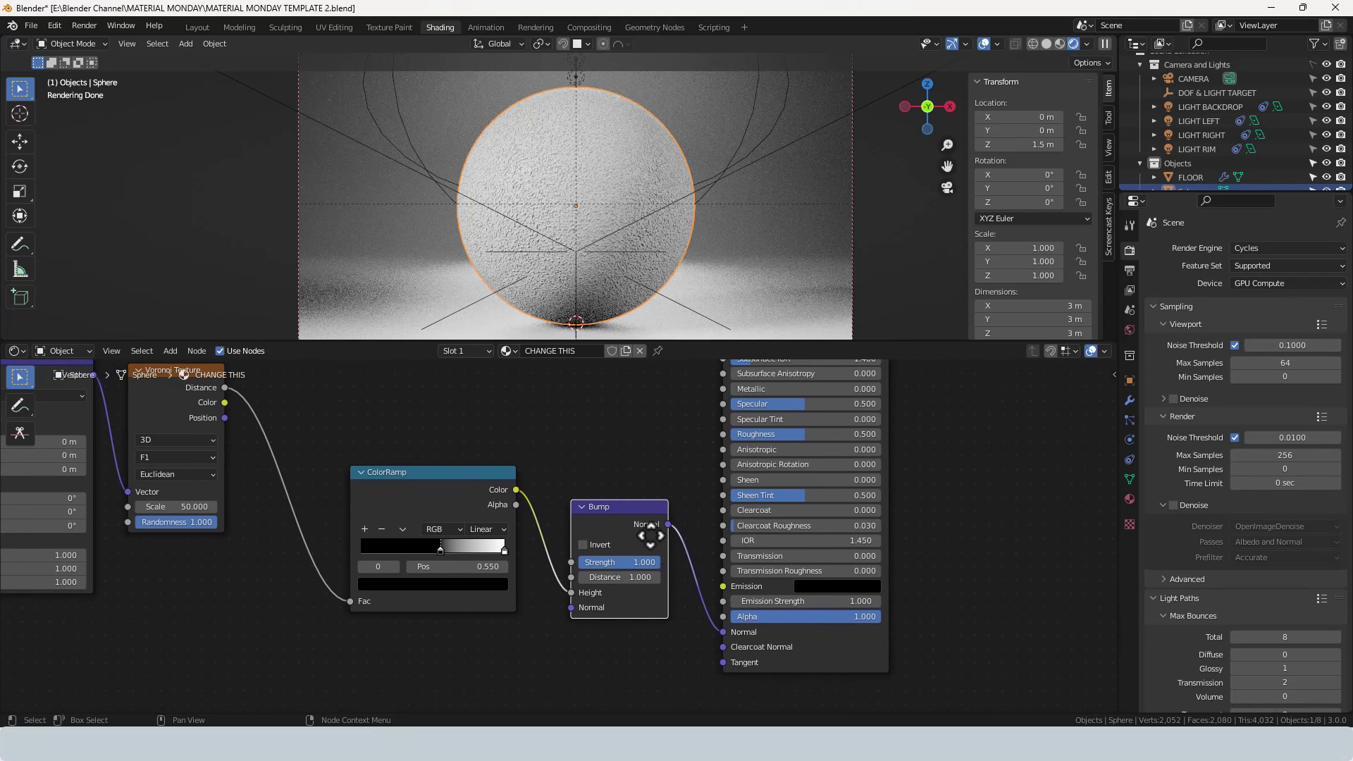
left_click(627, 573)
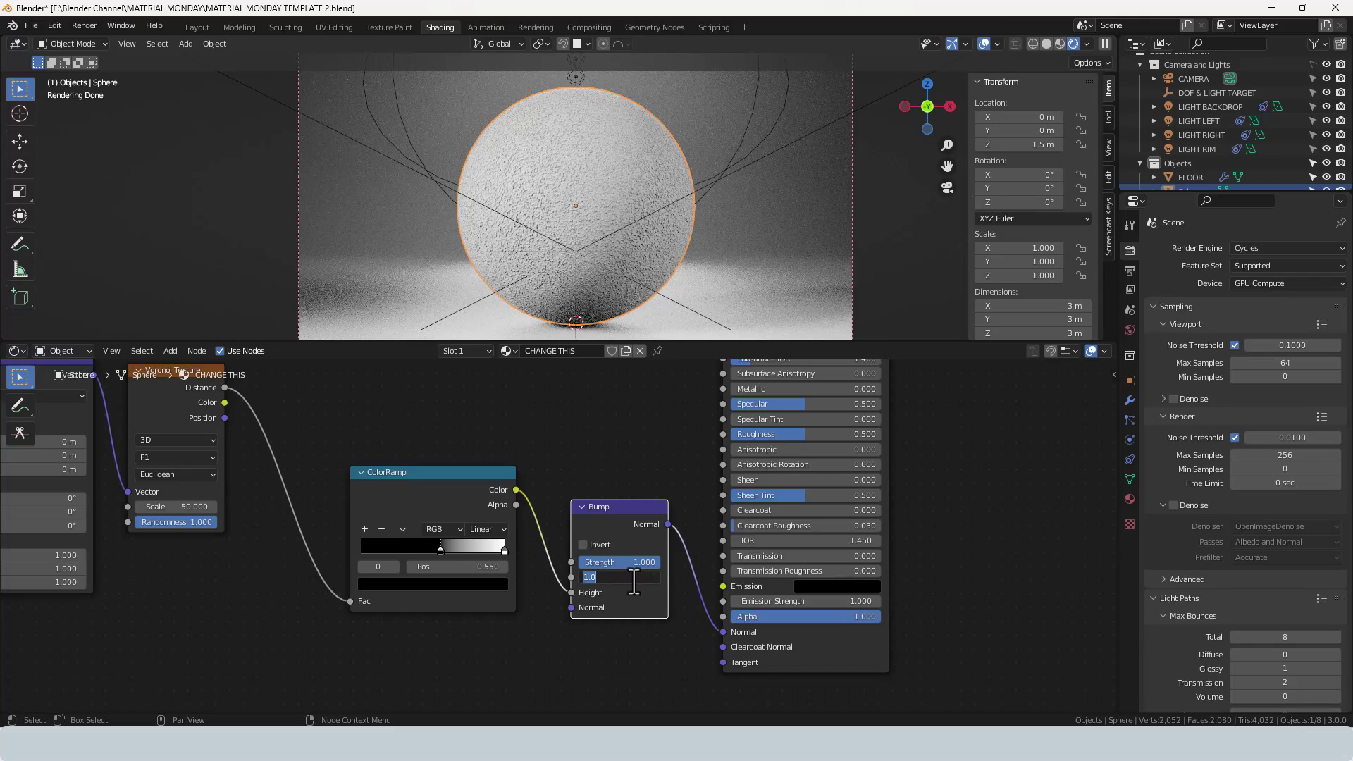
type("0.1")
key("Return")
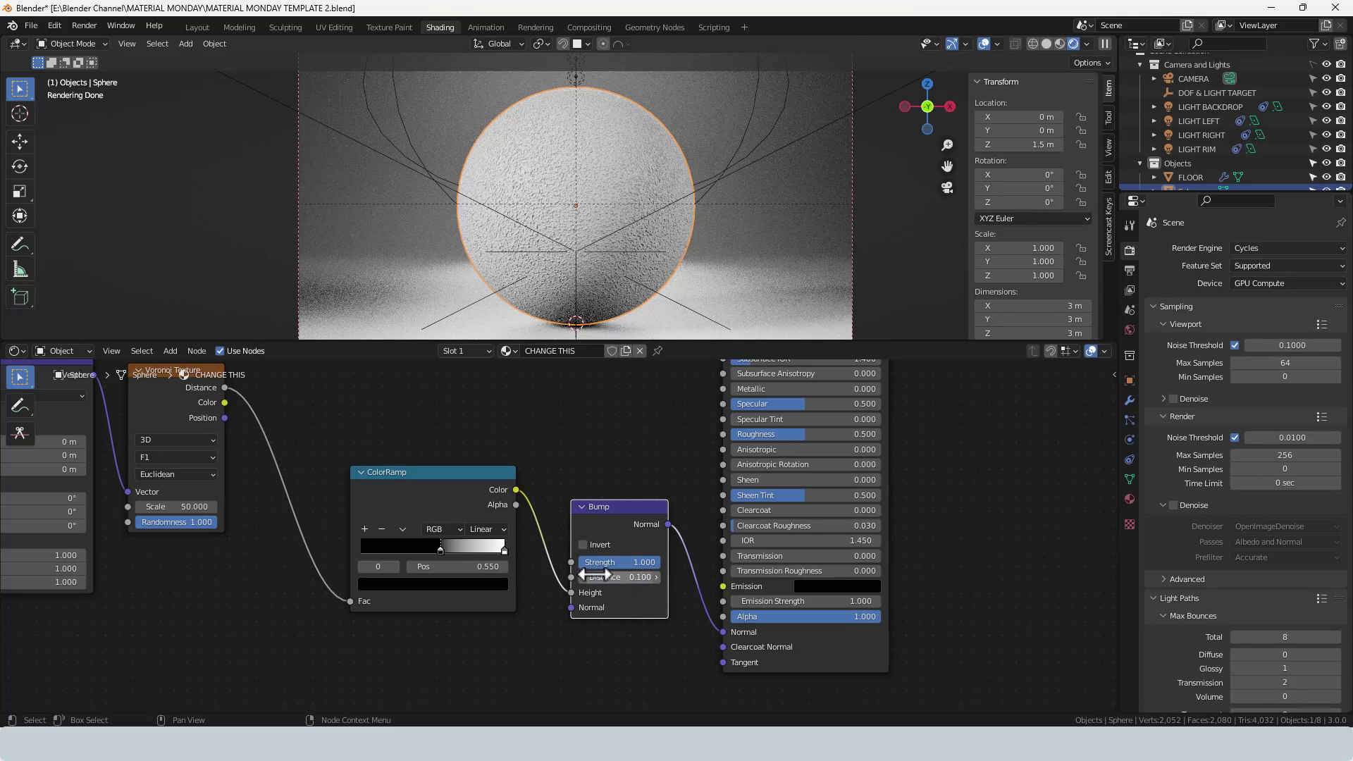
left_click(582, 544)
scroll(575, 325, "up", 8)
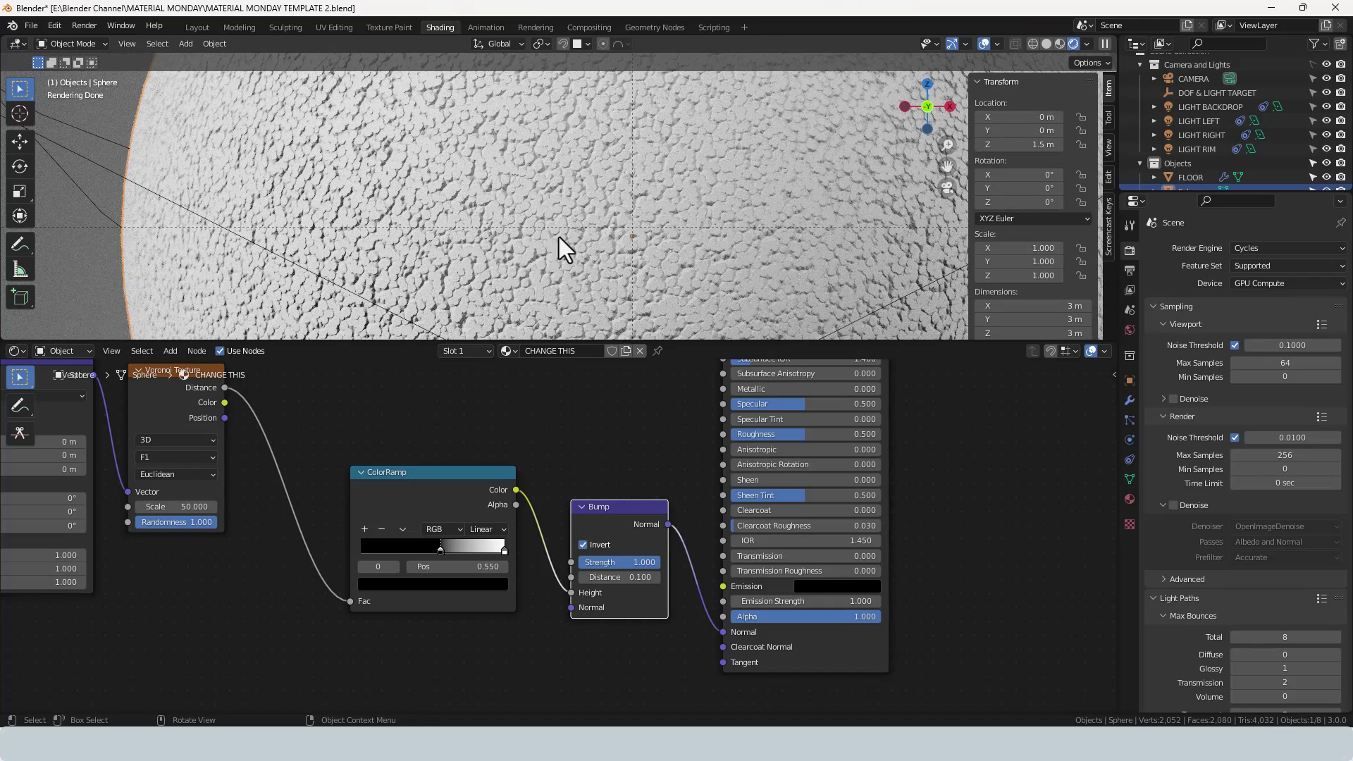
- Add a second ColorRamp above the existing one and link the Voronoi Distance output to its Fac input
scroll(617, 401, "down", 3)
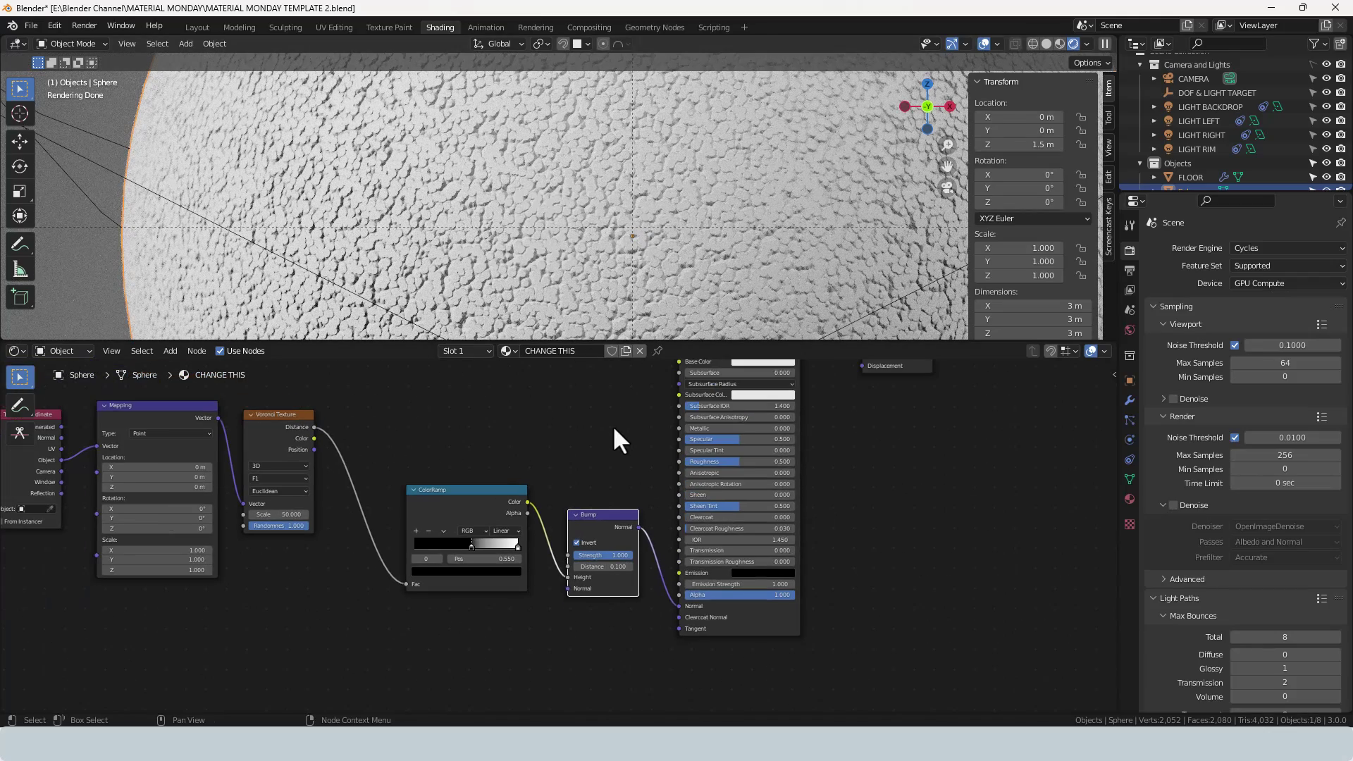
middle_click_drag(613, 437, 653, 508)
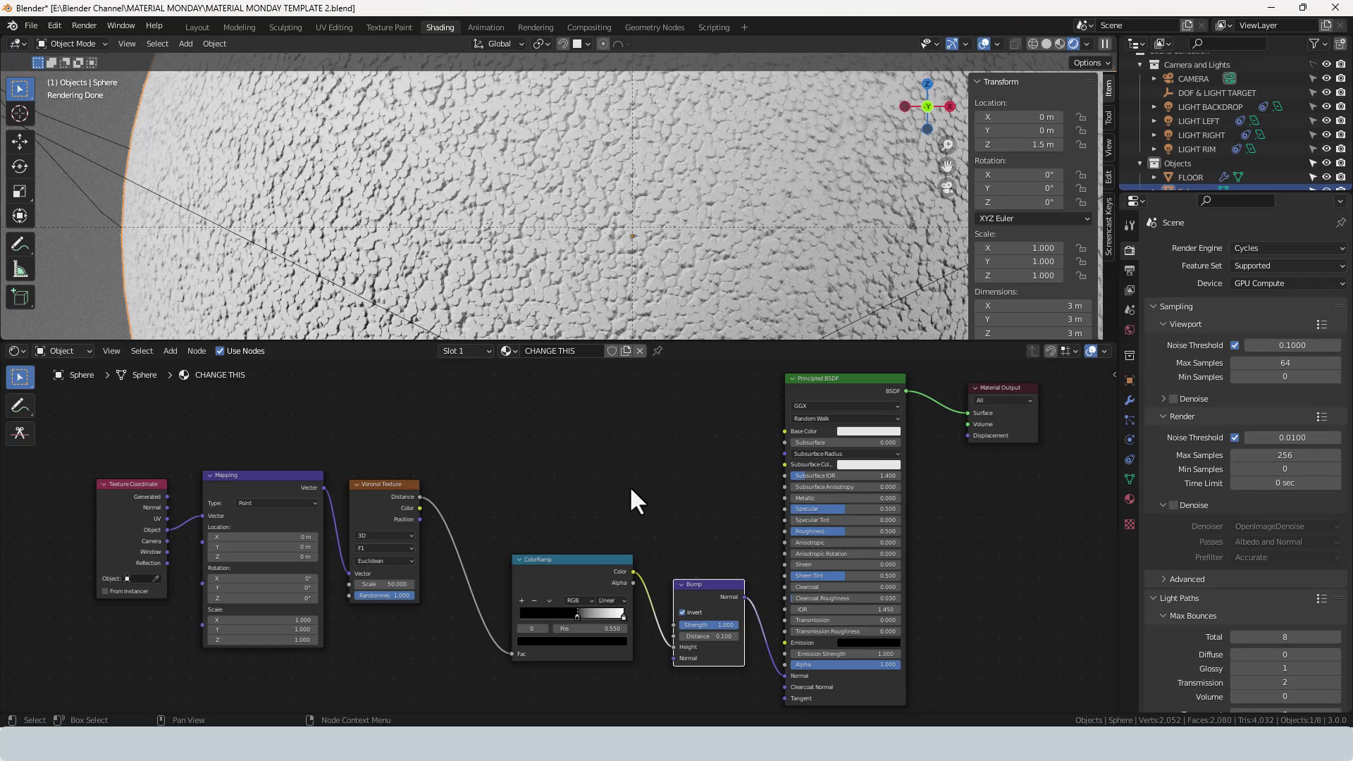
key("shift+a")
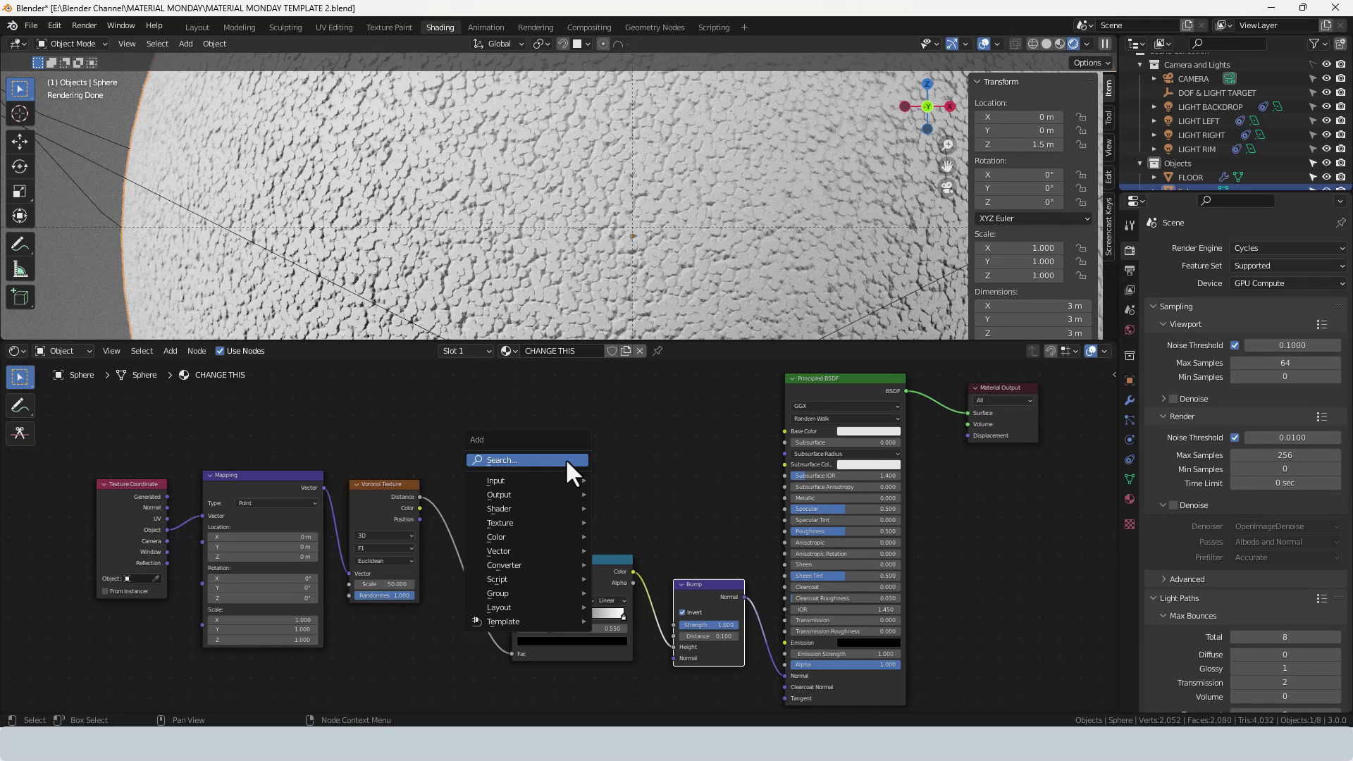
left_click(567, 459)
type("COL")
key("Return")
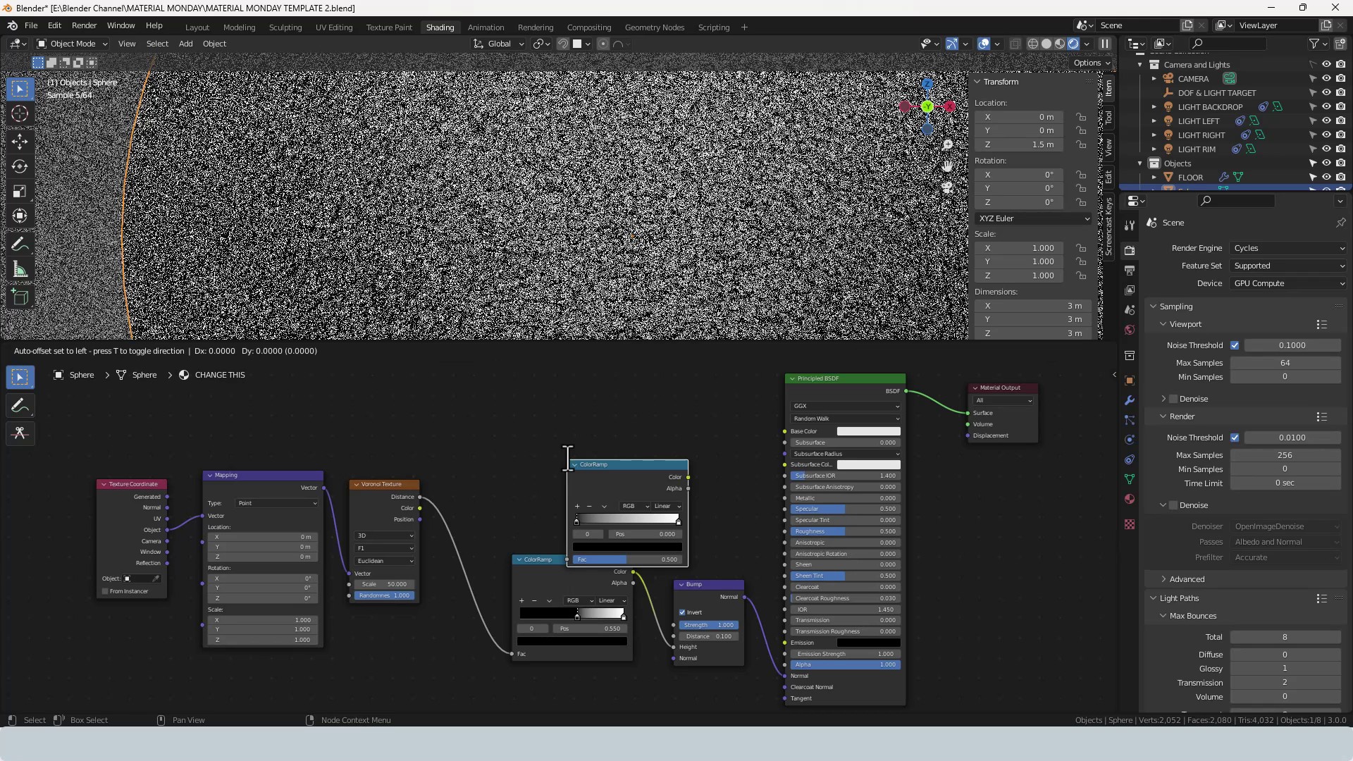
left_click(502, 450)
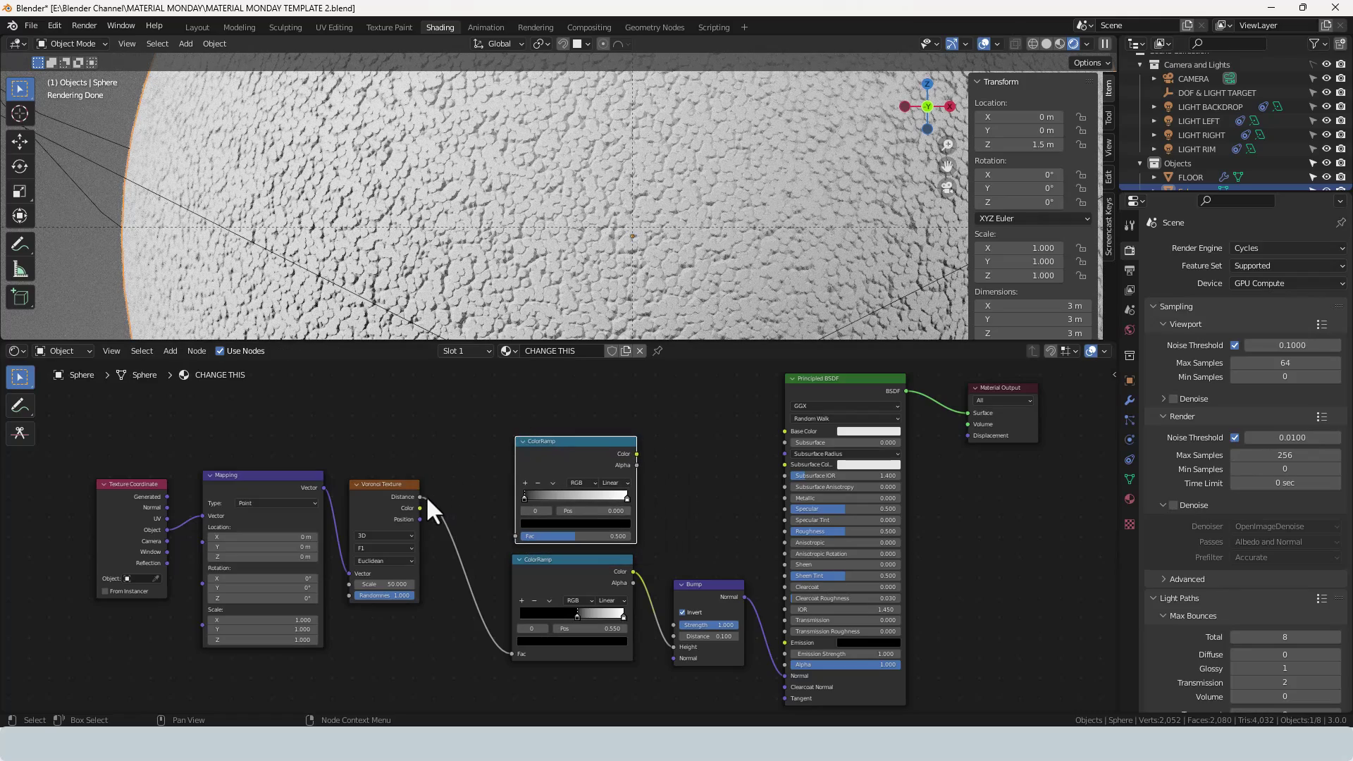
left_click_drag(419, 496, 512, 536)
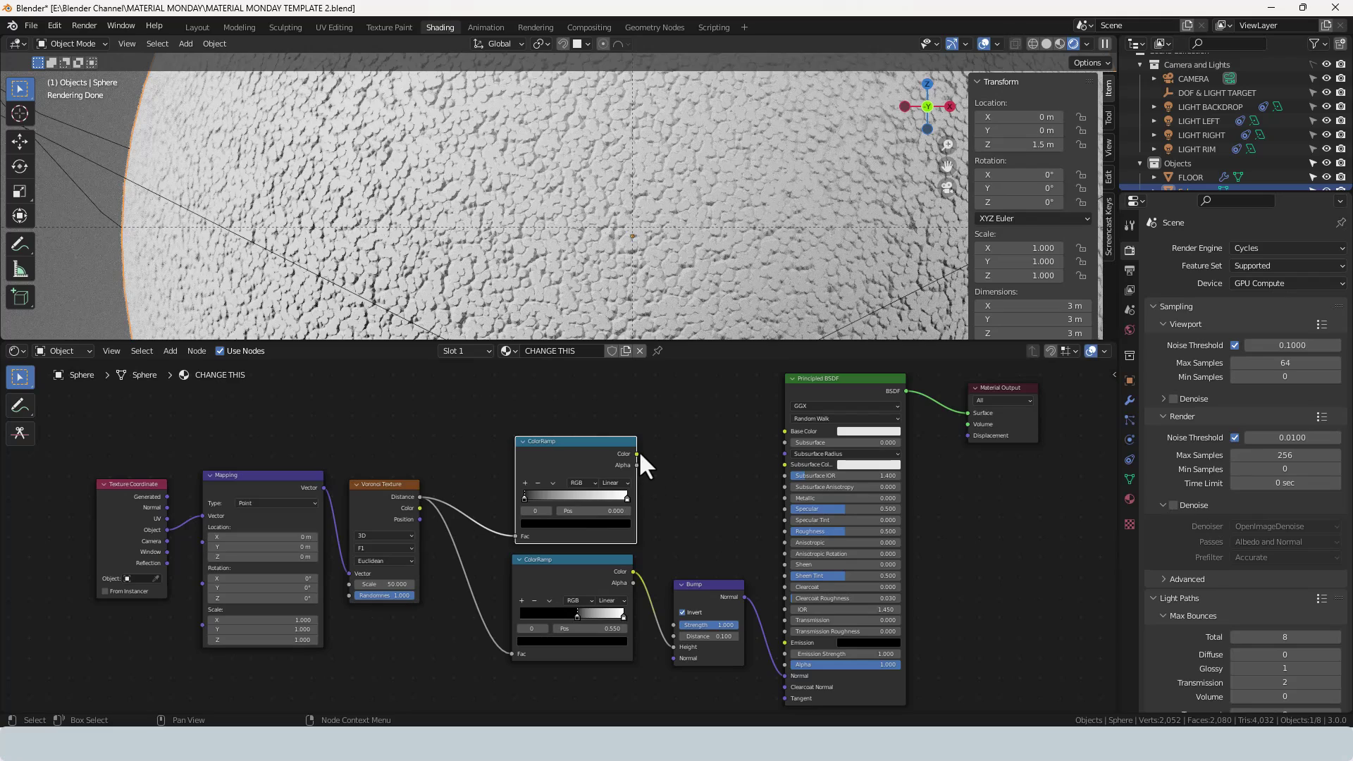
- Link the upper ColorRamp's Color output to the Principled BSDF's Specular and Subsurface Radius inputs and set Subsurface to 0.1
left_click_drag(636, 456, 782, 508)
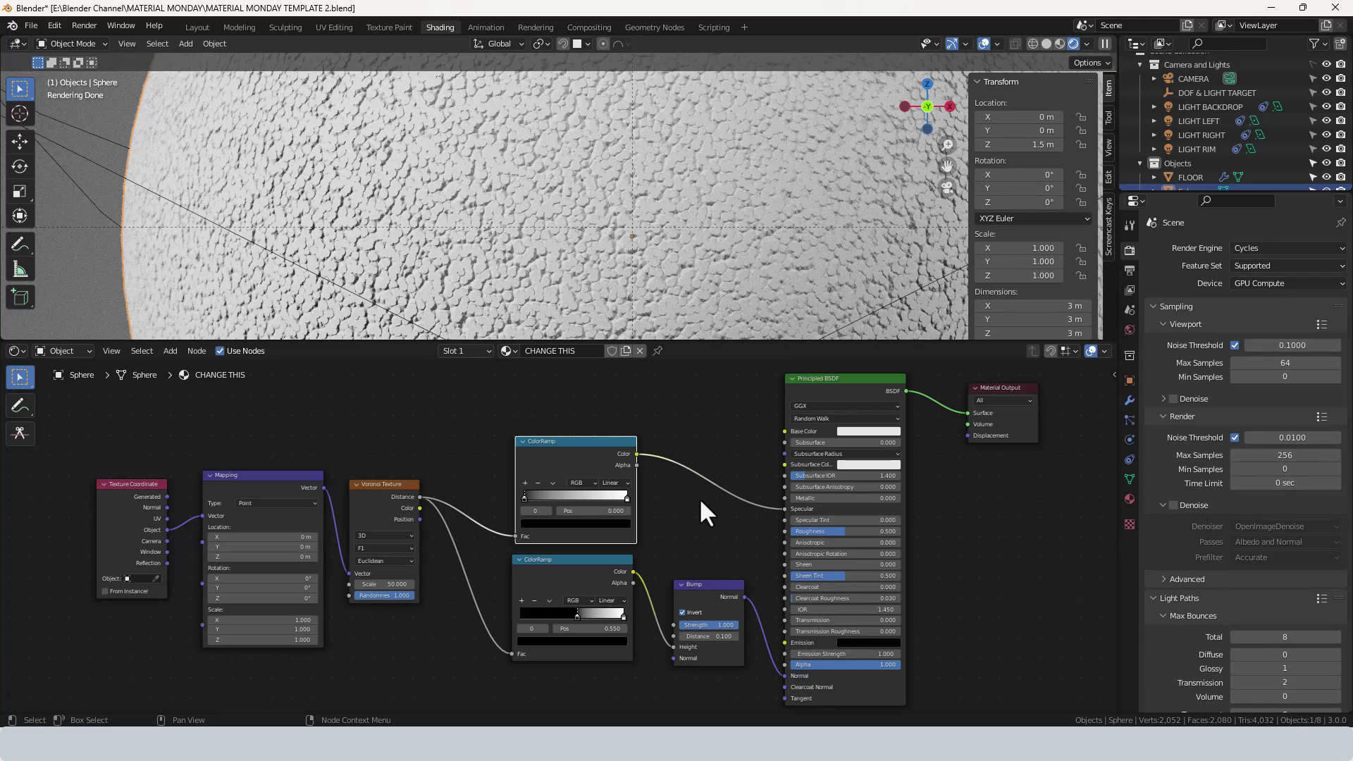
left_click_drag(636, 455, 780, 454)
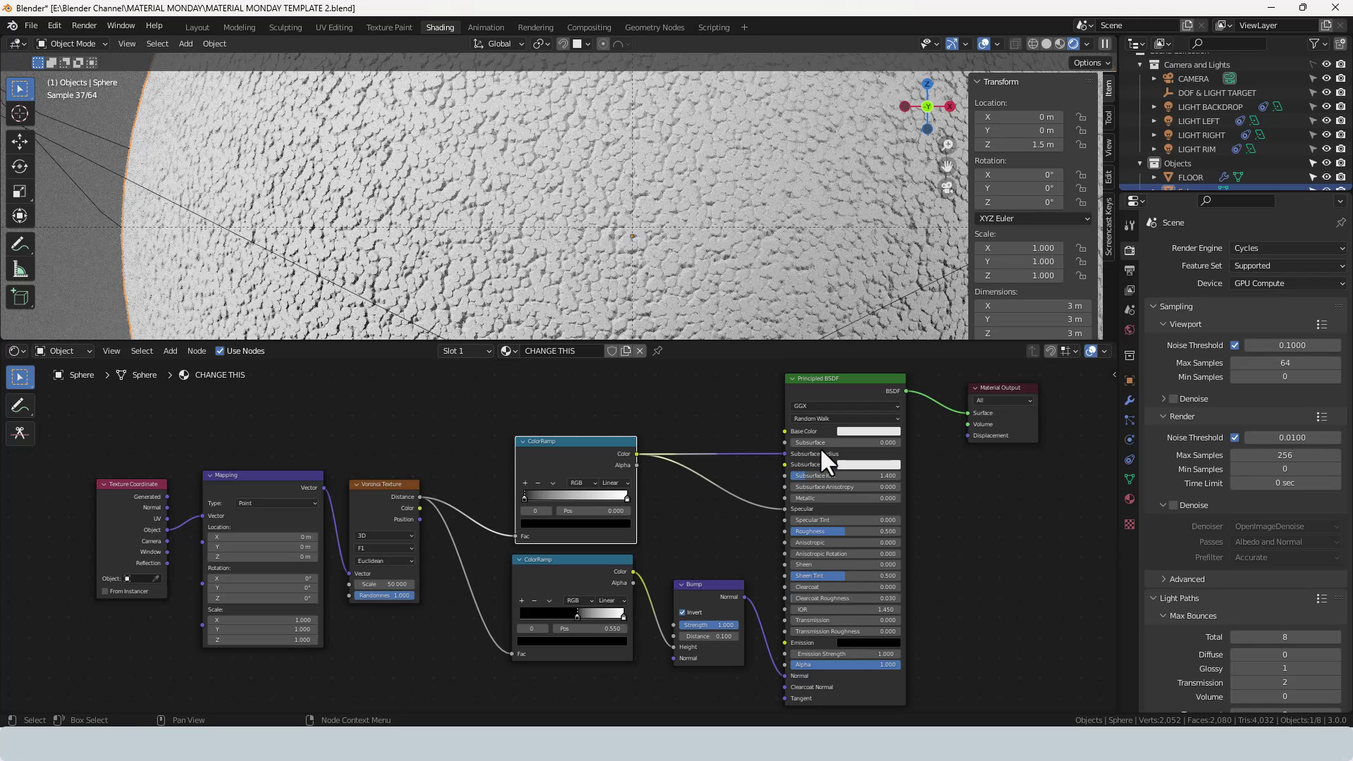
left_click(817, 441)
key("BackSpace")
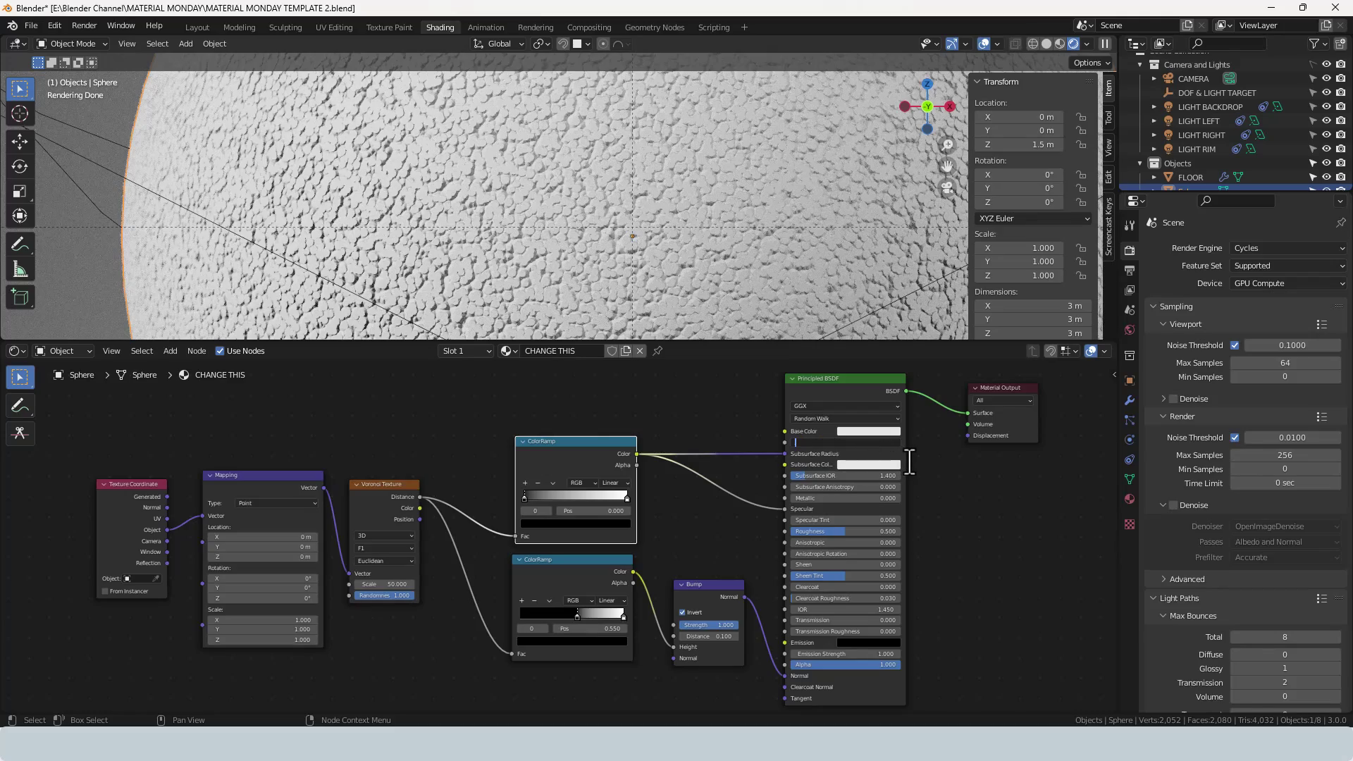
type(".1")
key("Return")
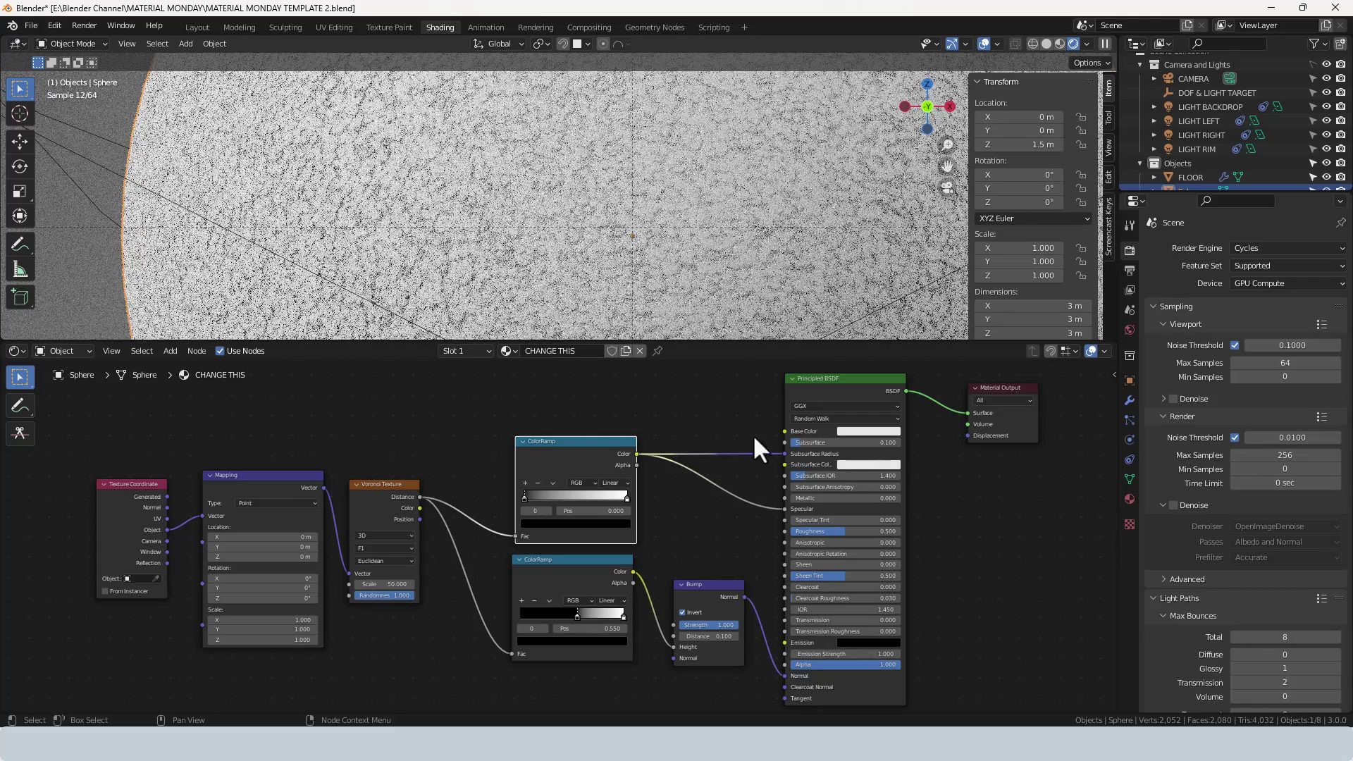
- Add a Bright/Contrast node on the link between the upper ColorRamp and the Subsurface Radius input
left_click(676, 407)
middle_click_drag(701, 415, 691, 465)
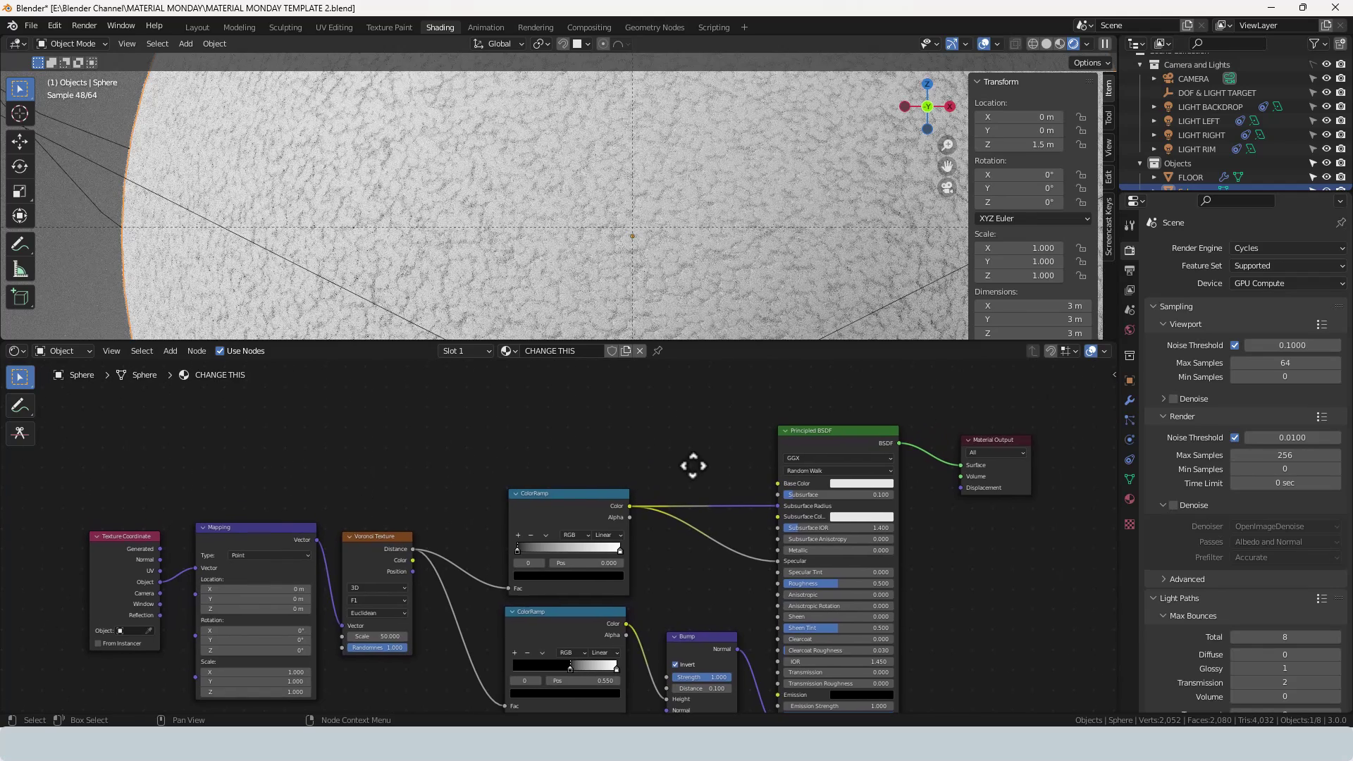
key("shift+a")
left_click(674, 437)
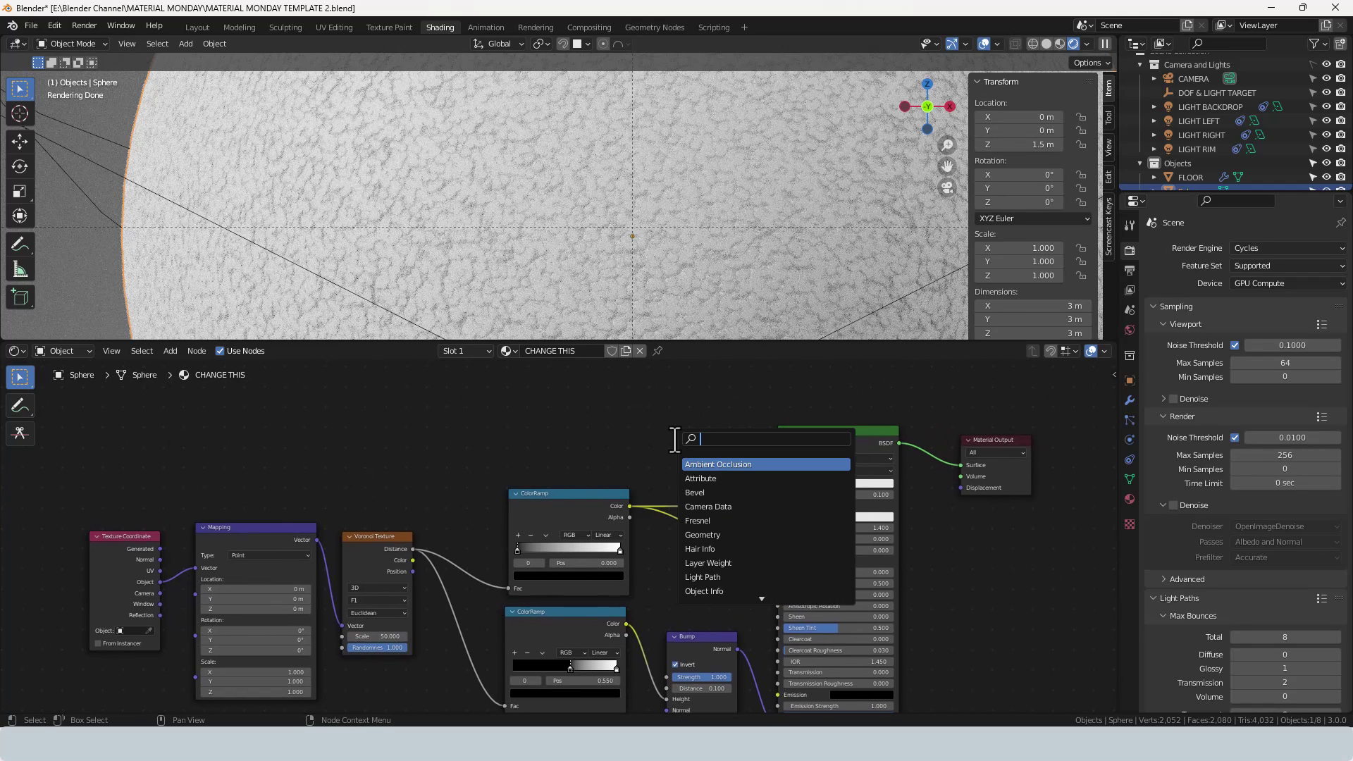
type("bright")
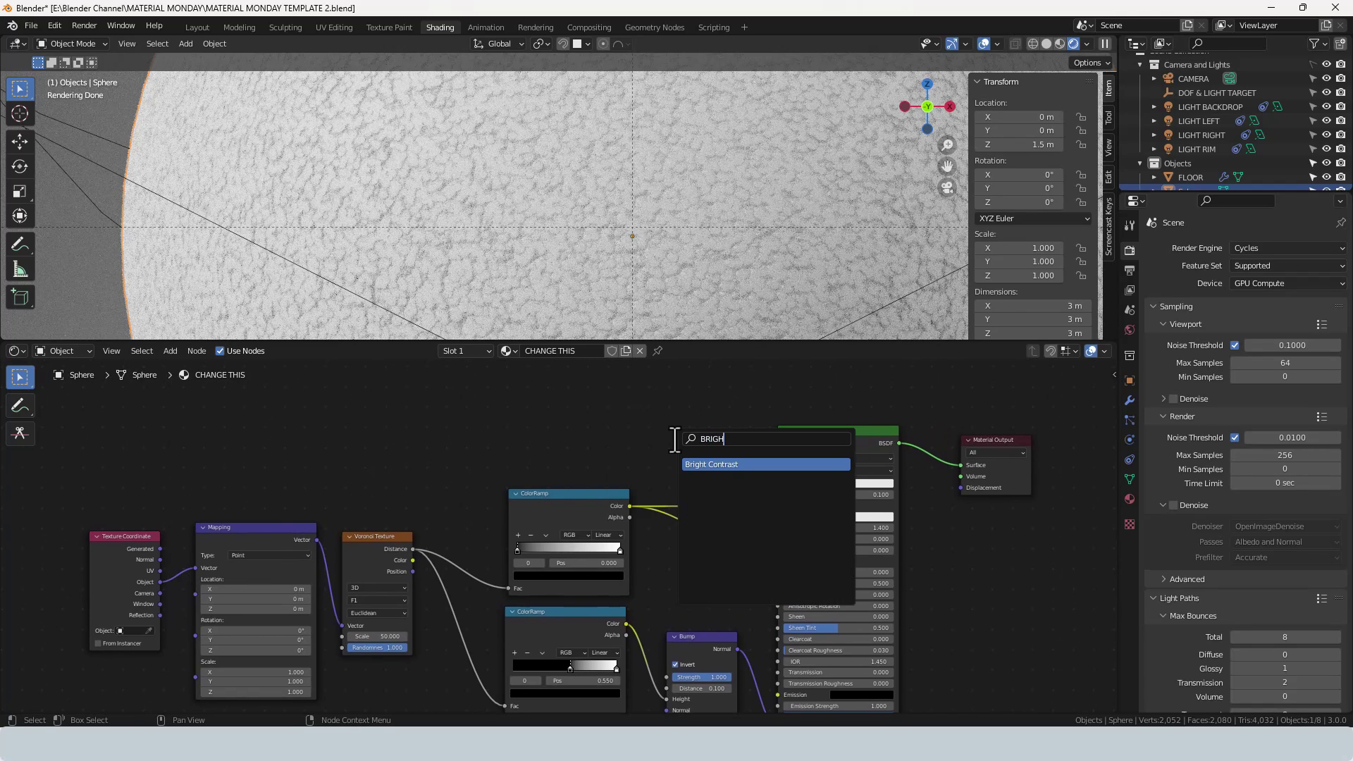
key("Return")
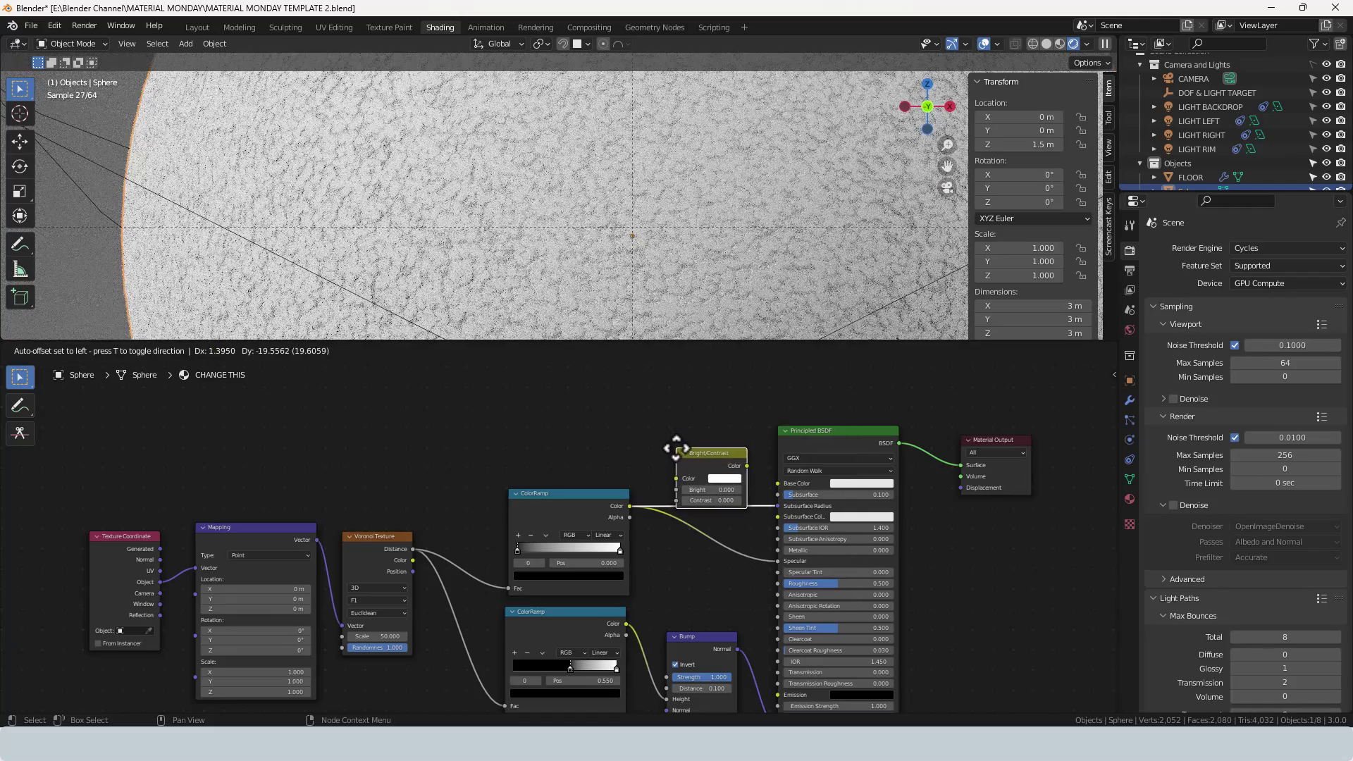
left_click(666, 451)
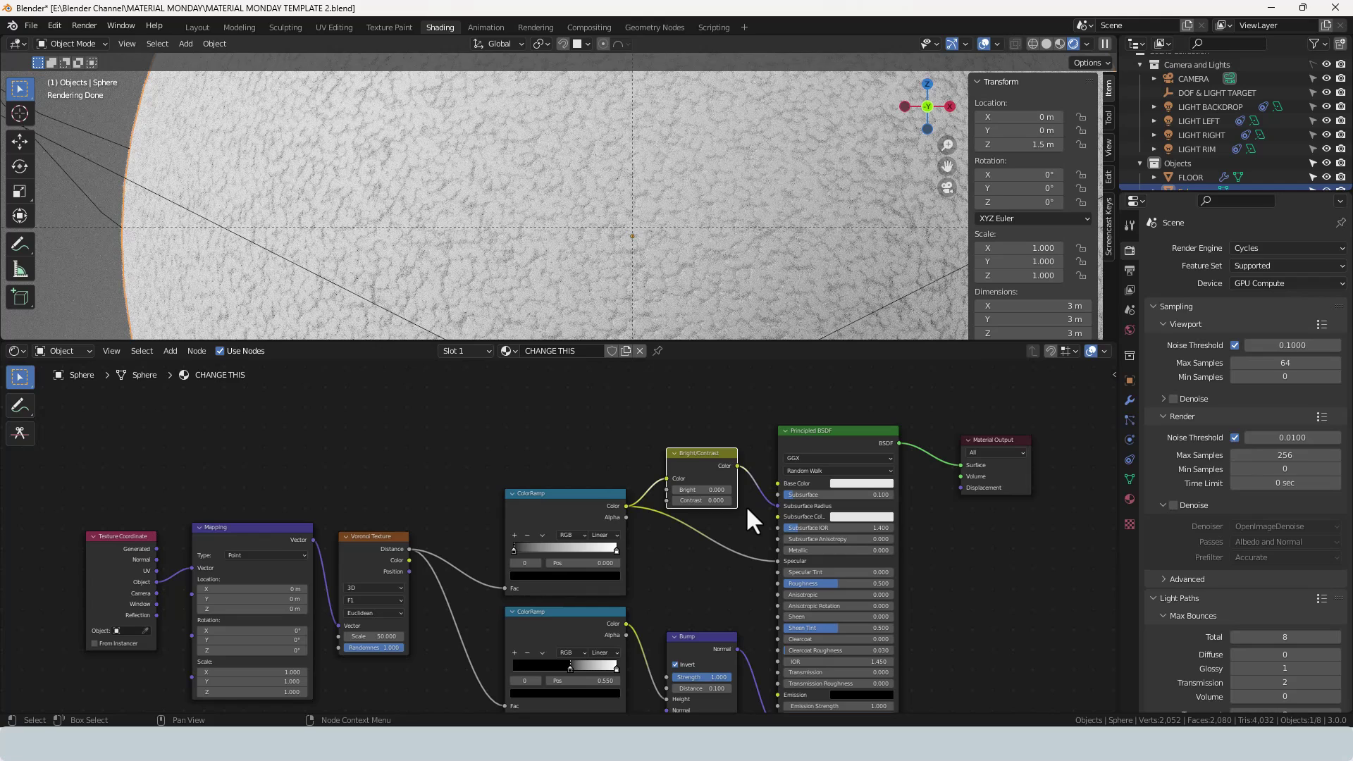
- Preview the Bright/Contrast node's output on the sphere and set its Bright value to -0.5
left_click(699, 467, "ctrl+shift")
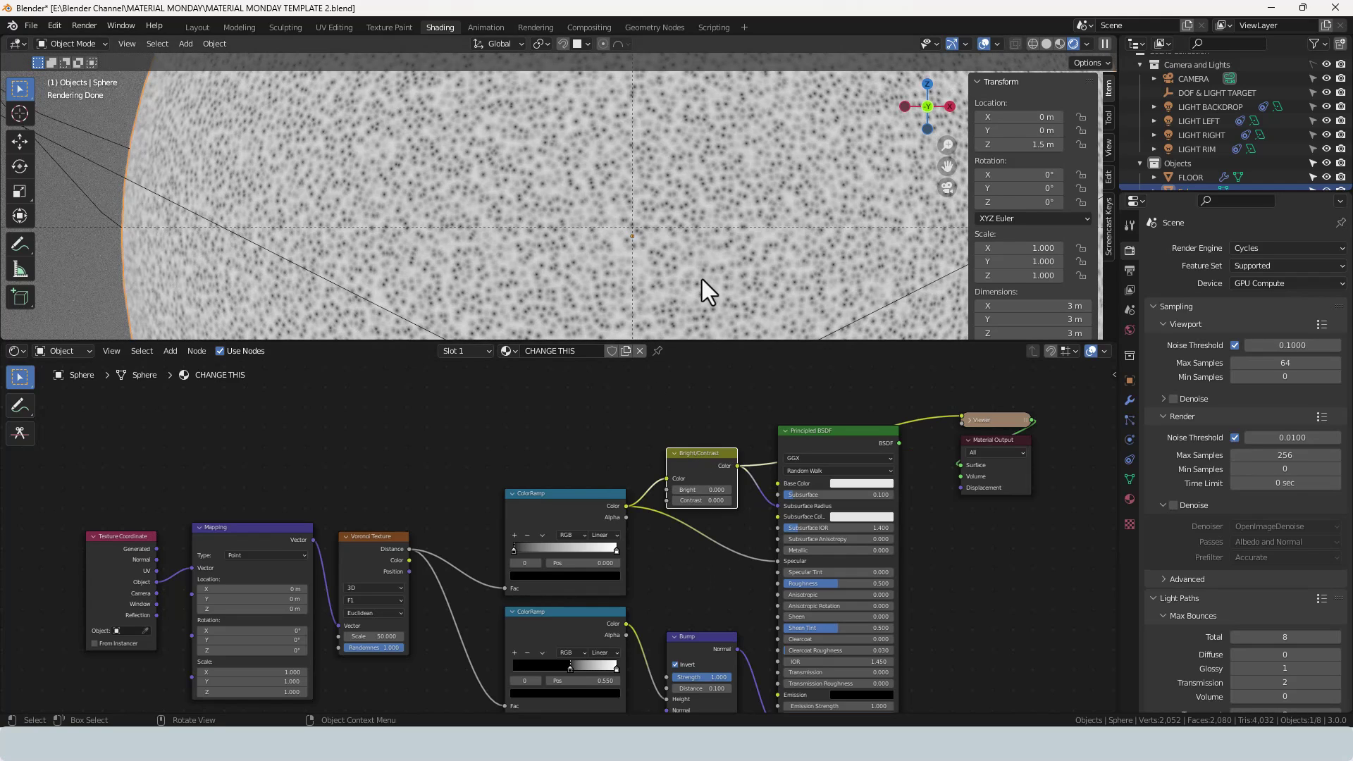
scroll(699, 274, "up", 3)
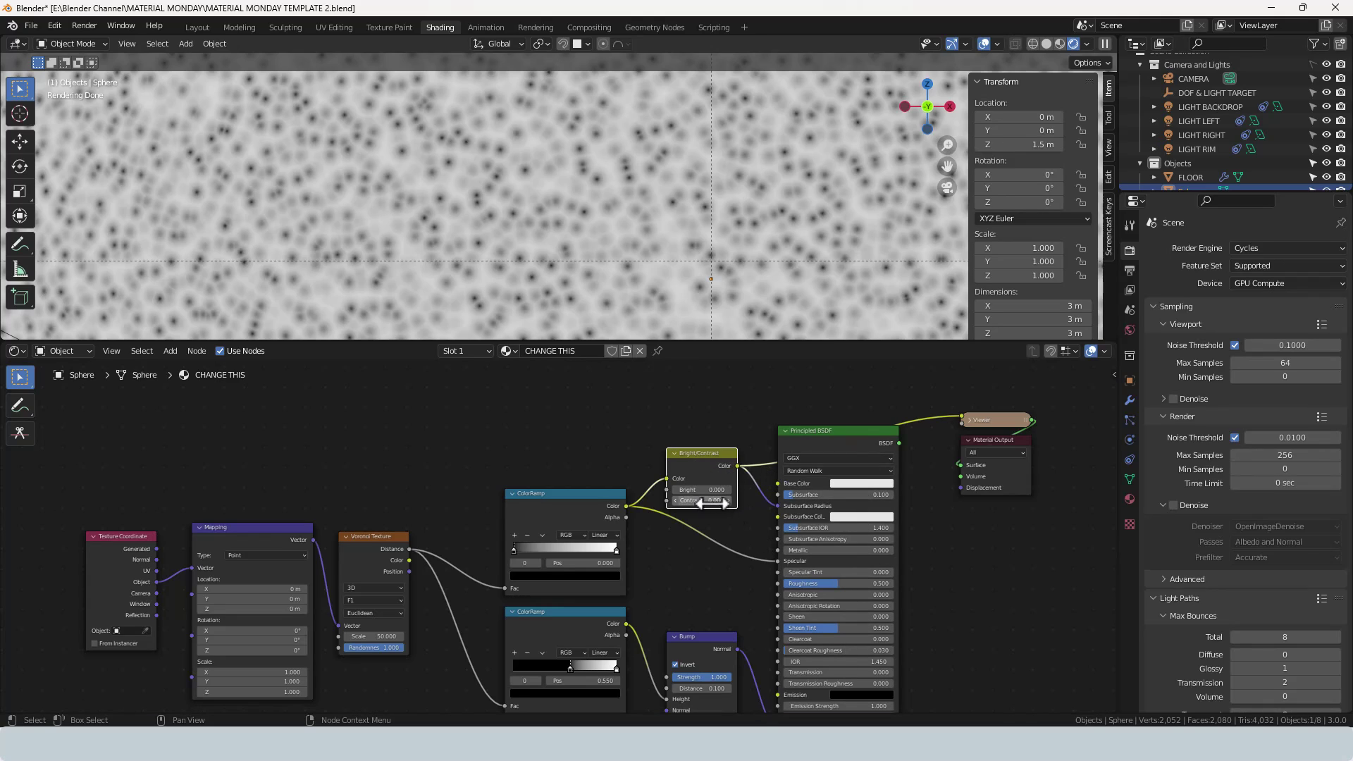
scroll(768, 499, "up", 2)
middle_click_drag(769, 503, 726, 522)
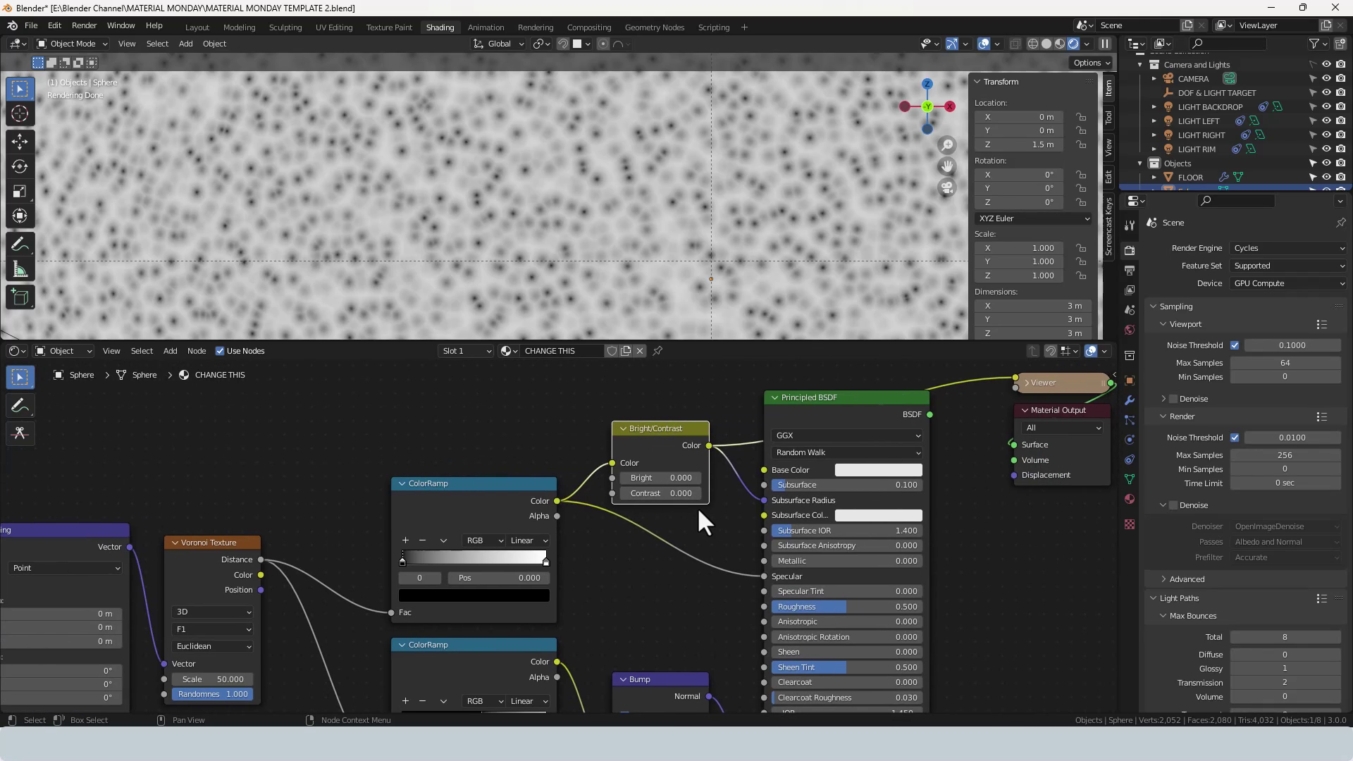
left_click(677, 477)
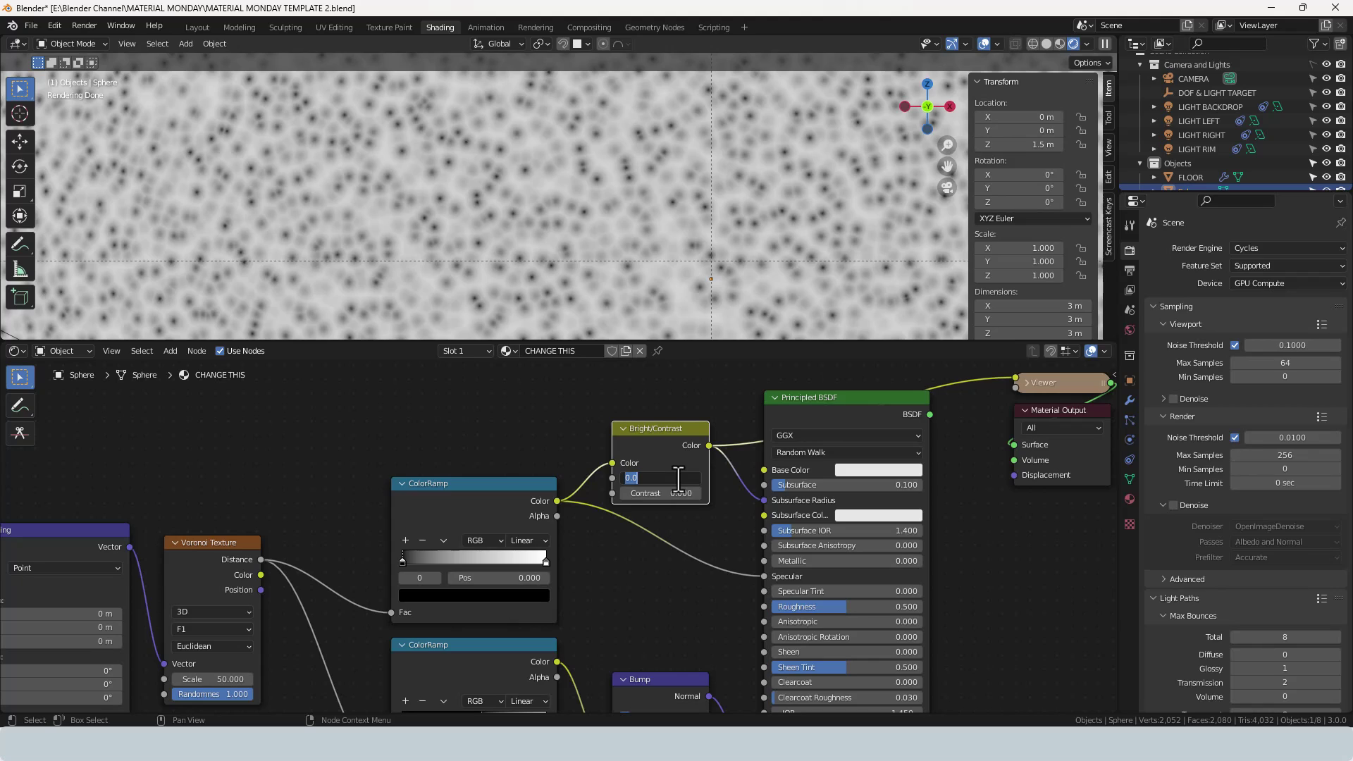
type("-0.5")
key("Return")
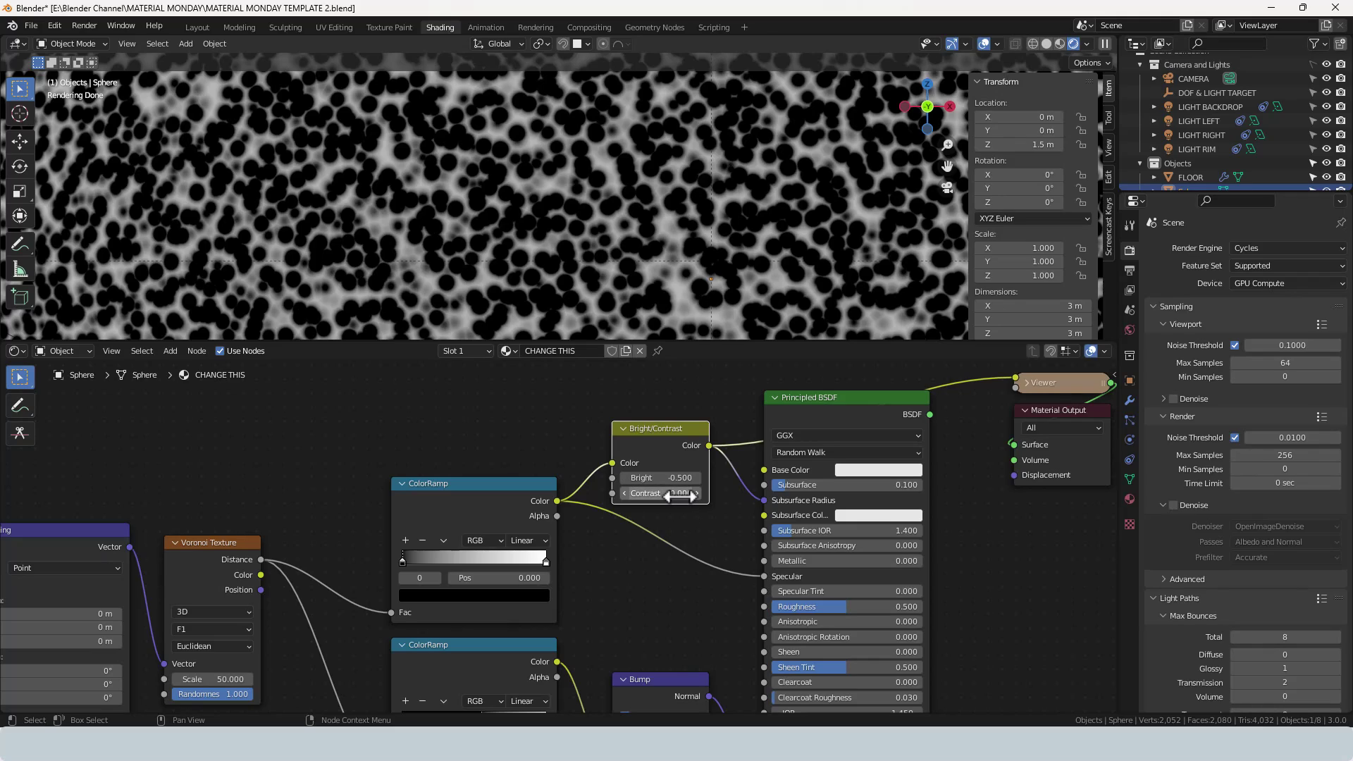
- Switch the preview back to the Principled BSDF and examine the sphere's surface up close and from farther away
left_click(835, 413, "ctrl+shift")
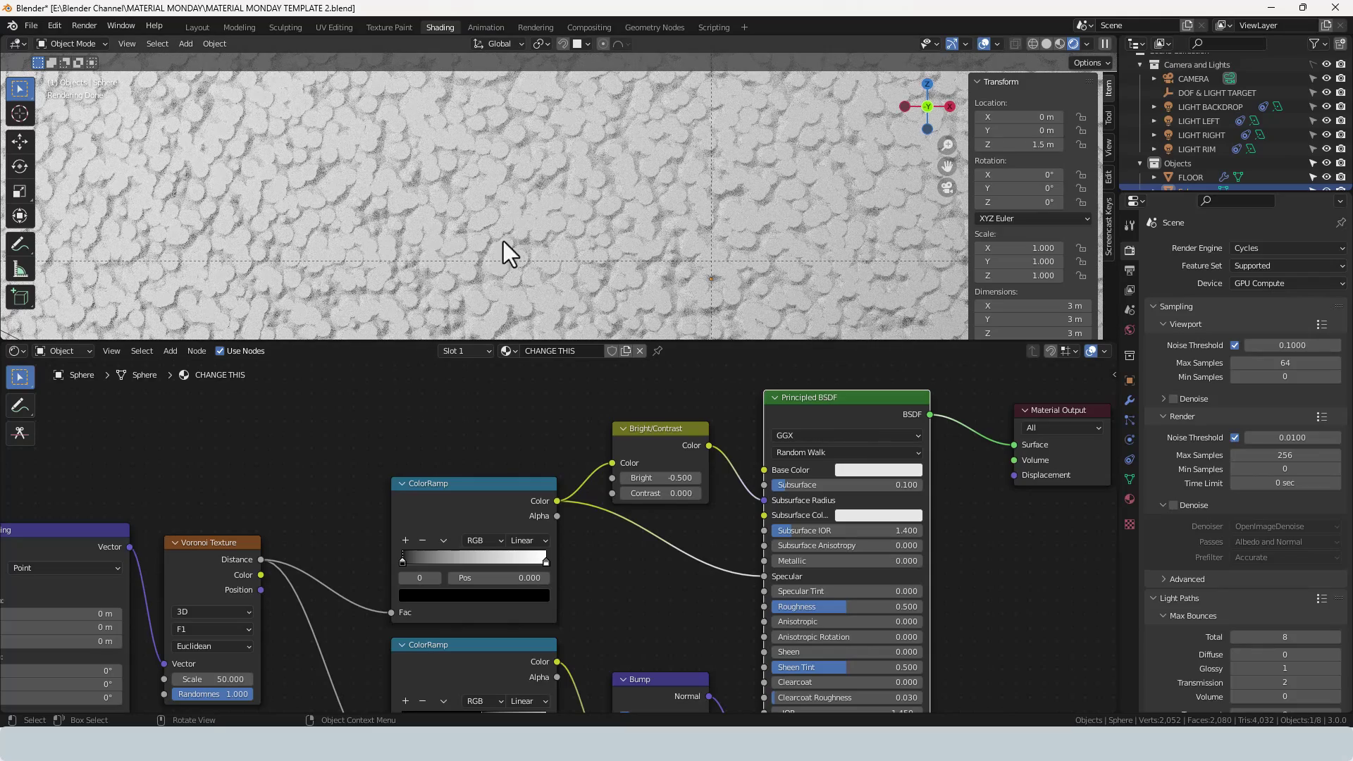
scroll(699, 218, "down", 1)
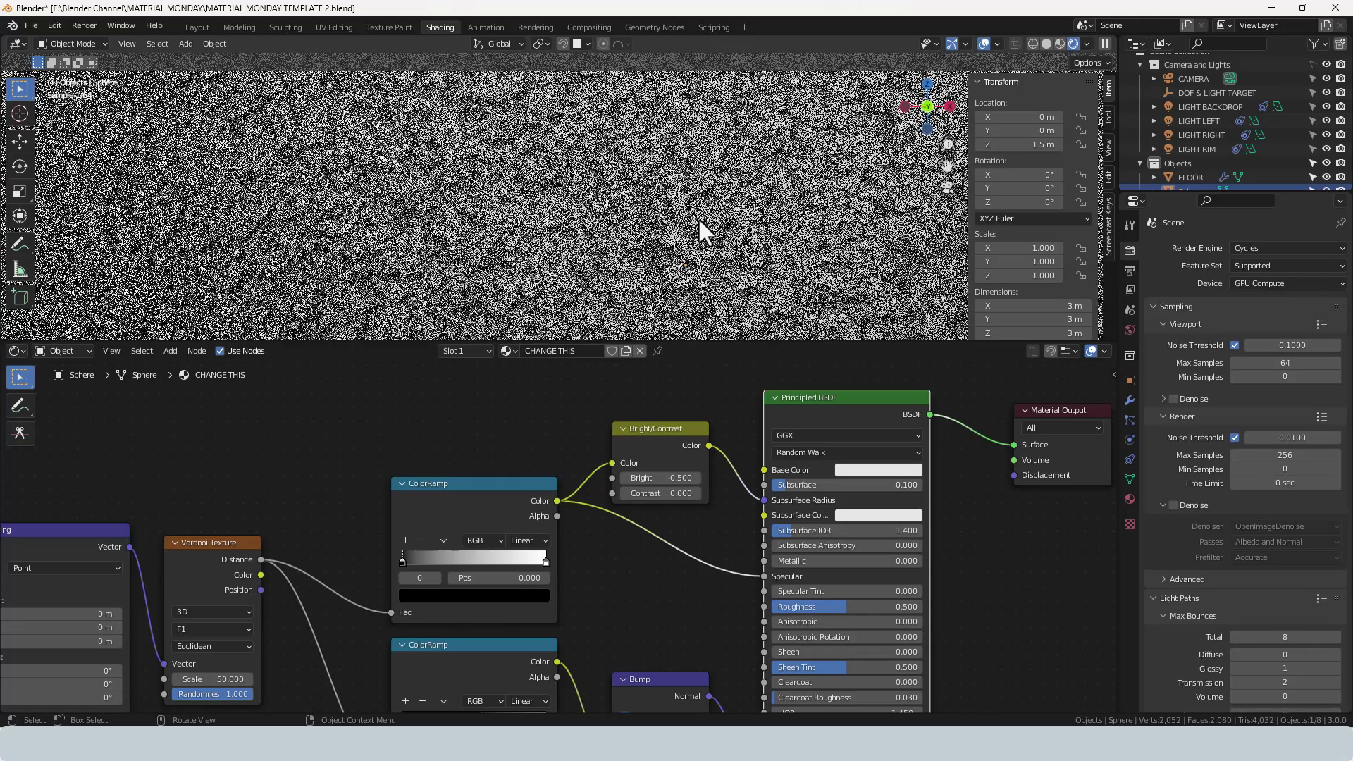
scroll(699, 220, "down", 1)
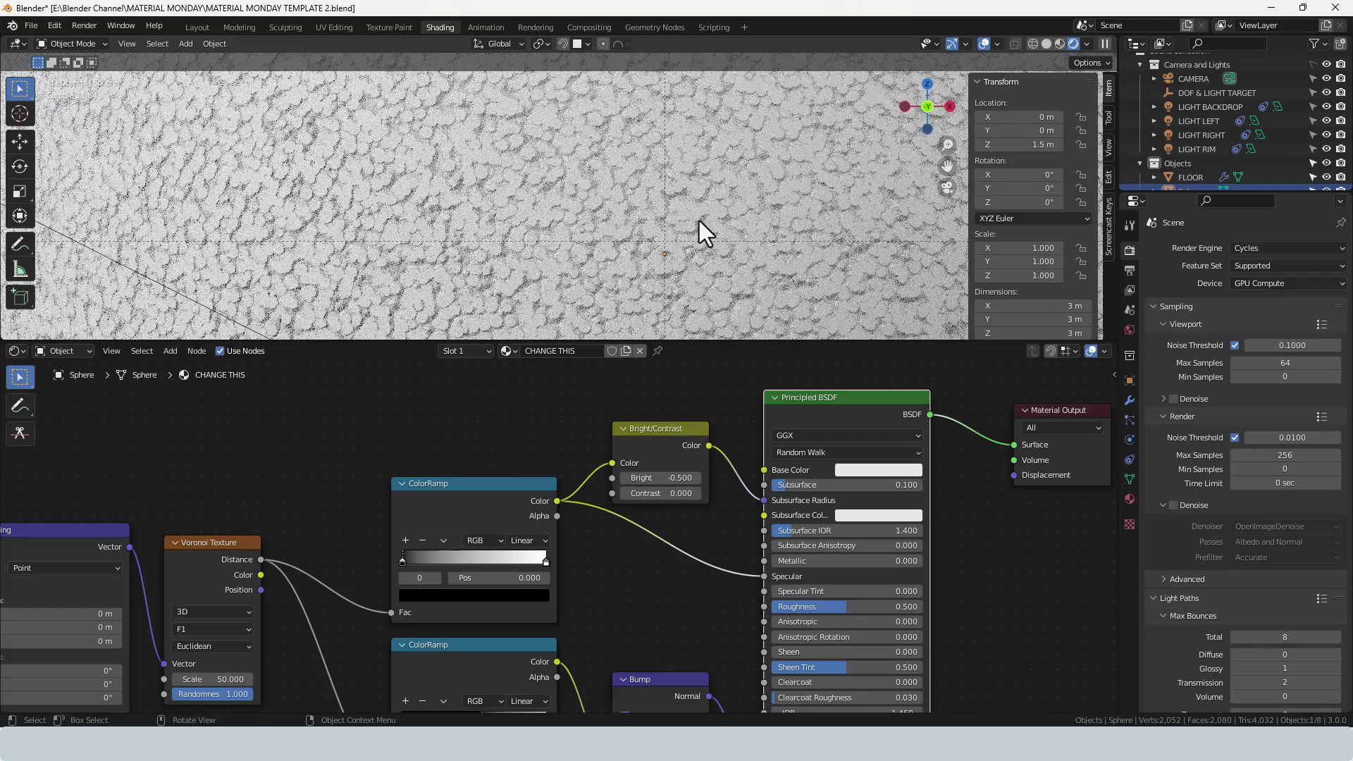
scroll(699, 221, "down", 1)
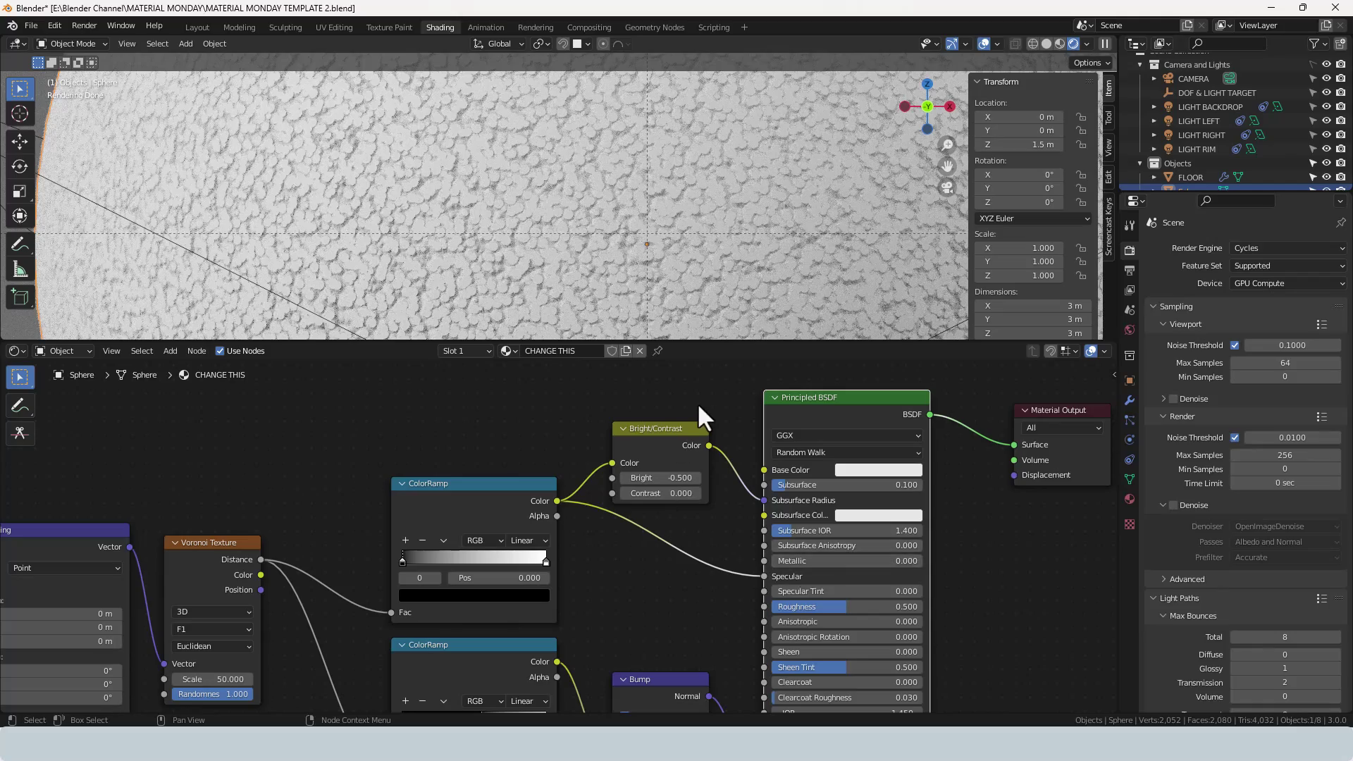
scroll(687, 399, "down", 1)
scroll(679, 212, "down", 3)
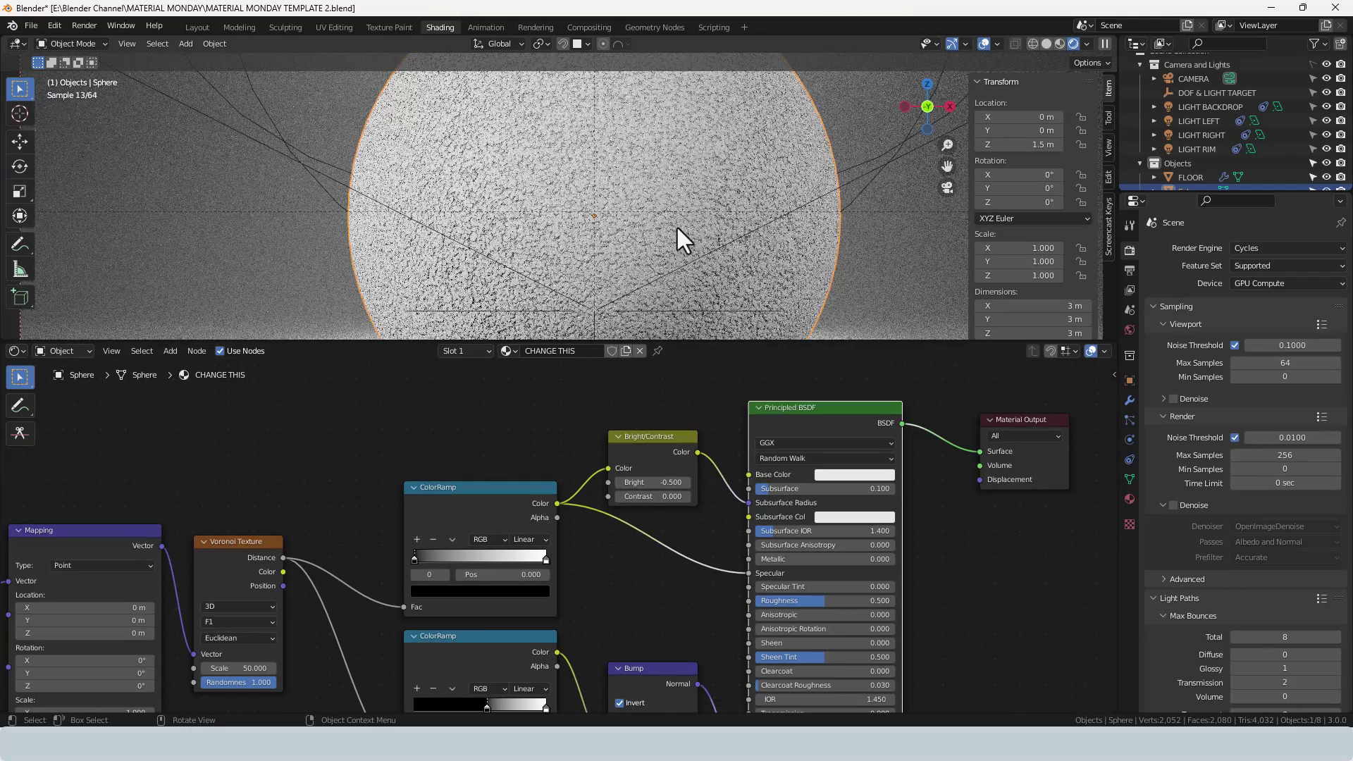
scroll(678, 231, "up", 3)
- Set the Principled BSDF's Roughness to 0.65 and view the whole sphere
scroll(686, 436, "down", 3)
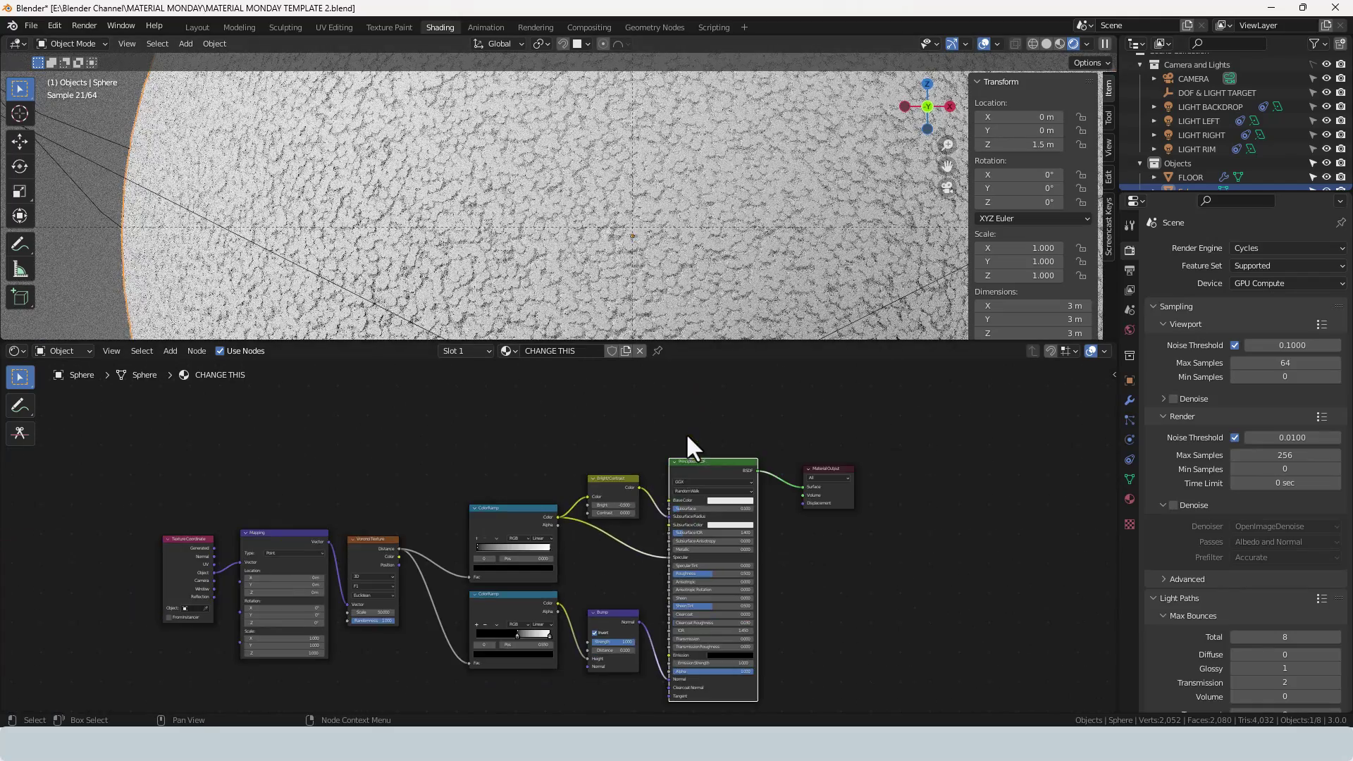
scroll(712, 434, "up", 2)
middle_click_drag(707, 450, 661, 527)
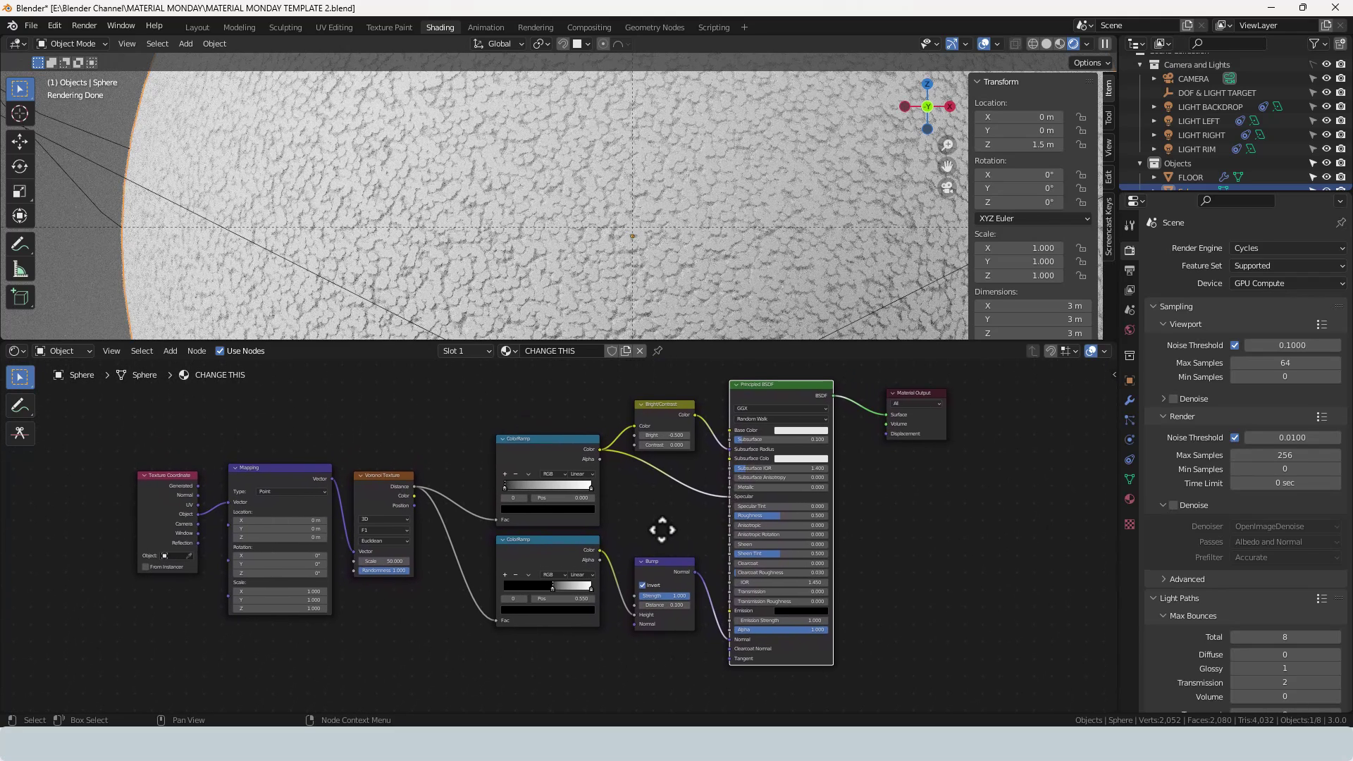
scroll(660, 527, "up", 1)
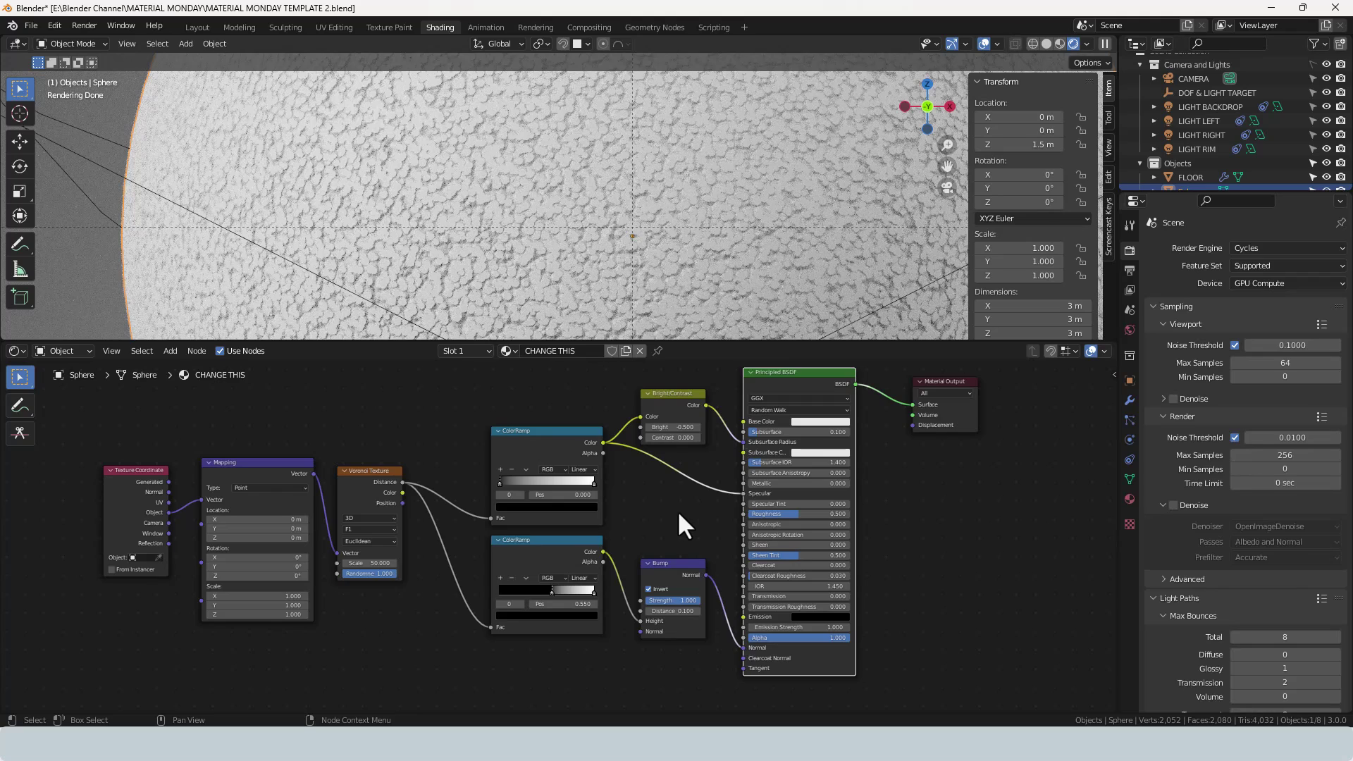
left_click(790, 514)
type(".65")
key("Return")
scroll(696, 189, "down", 6)
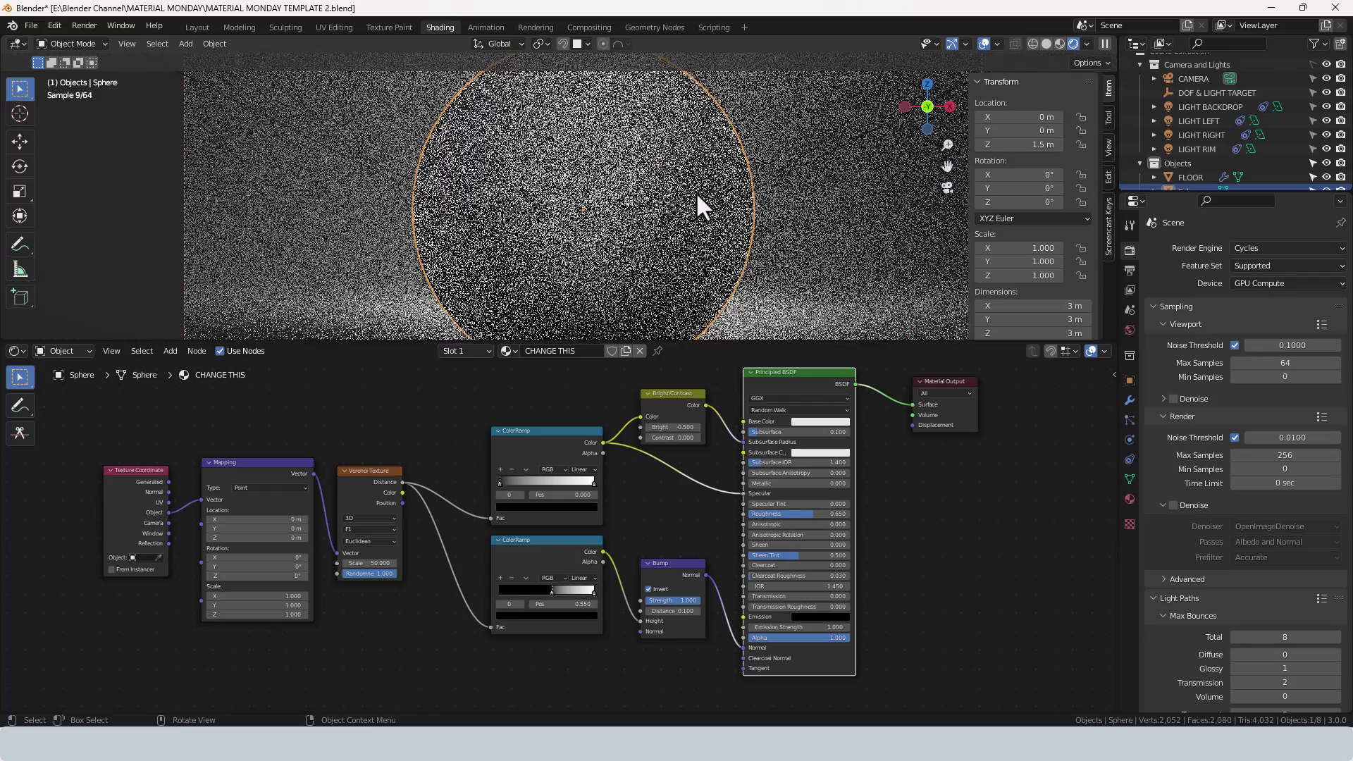
middle_click_drag(683, 489, 668, 514)
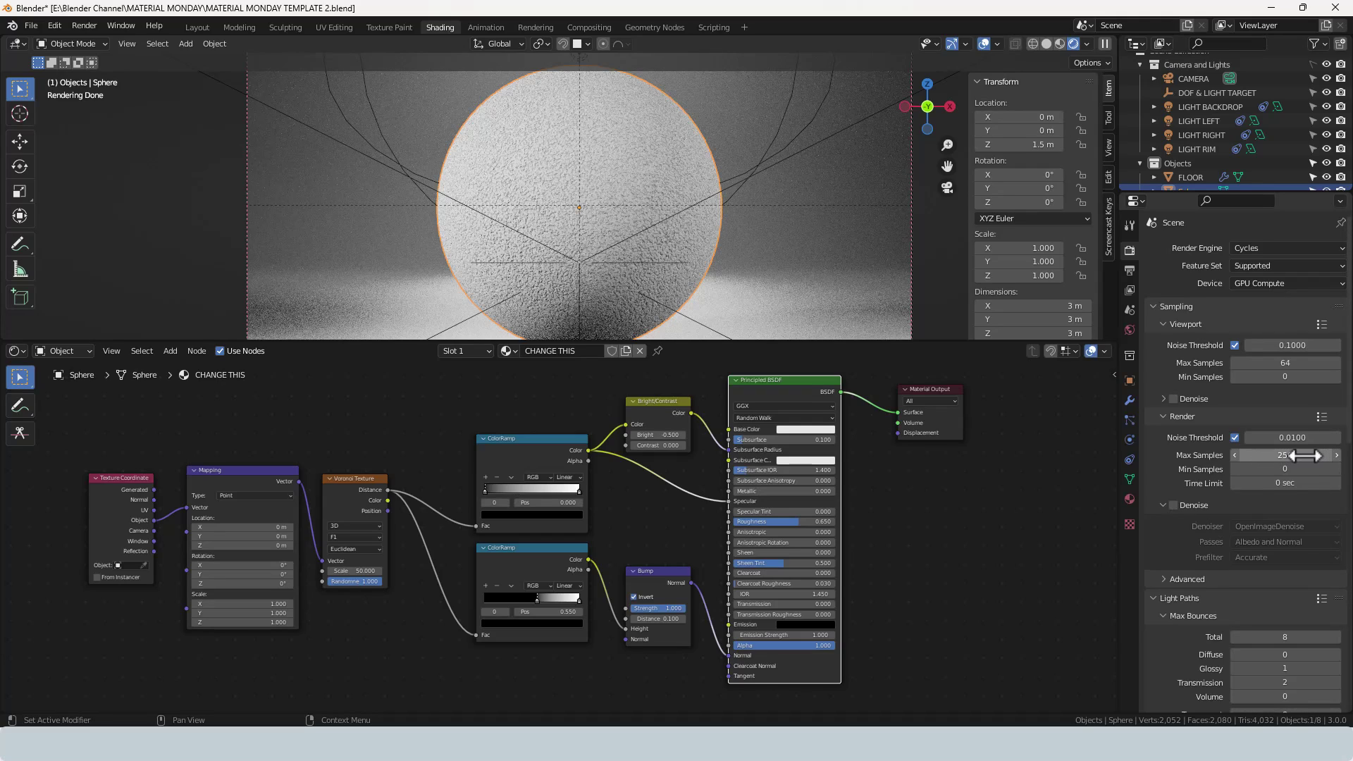
- Enable denoising for the final render and set the denoiser to OptiX
left_click(1173, 505)
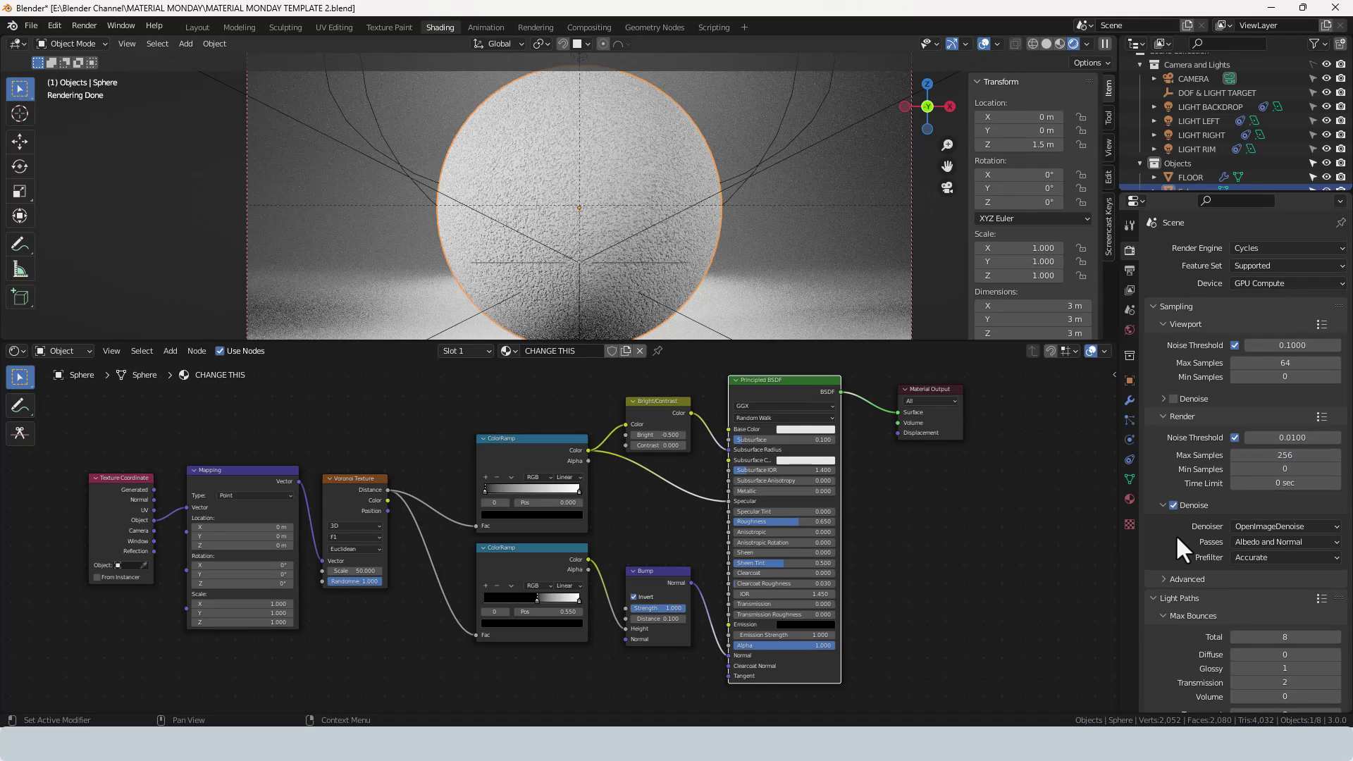
left_click(1288, 525)
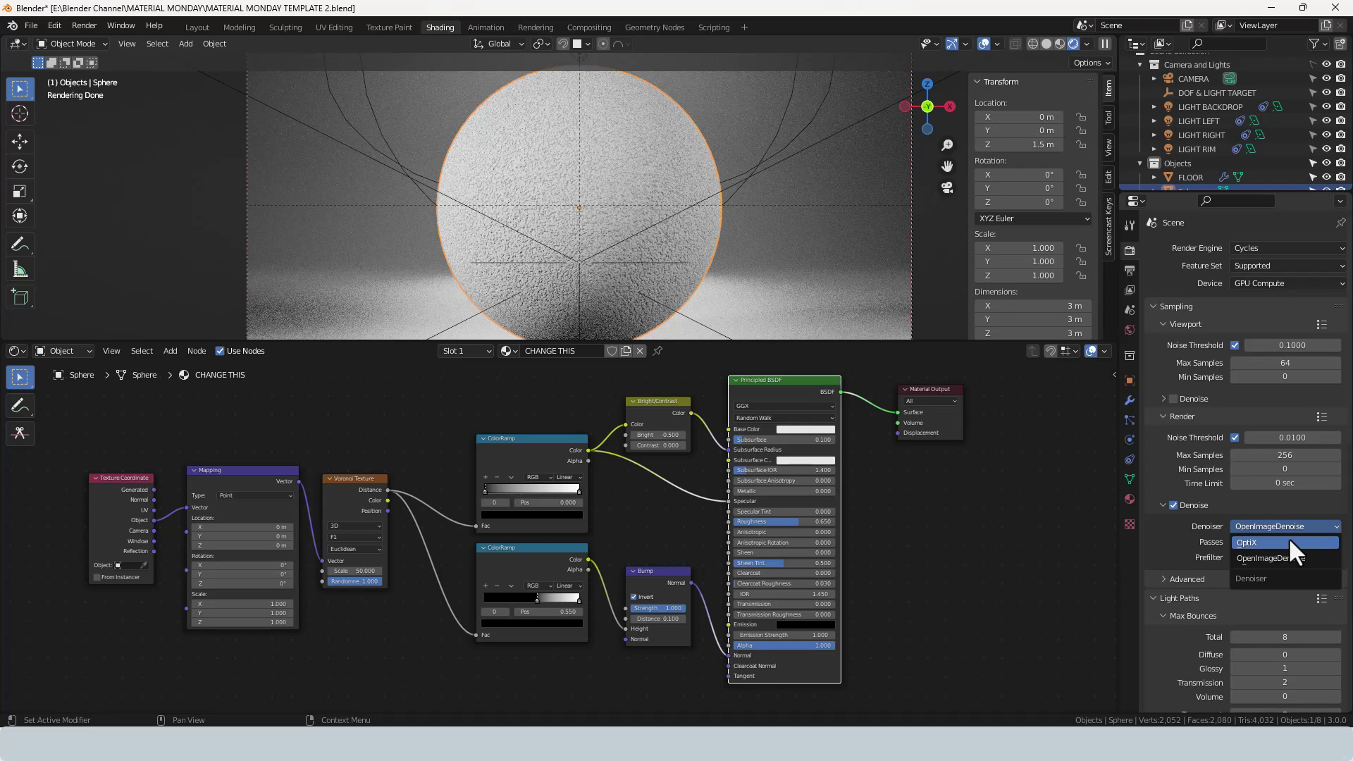
left_click(1288, 537)
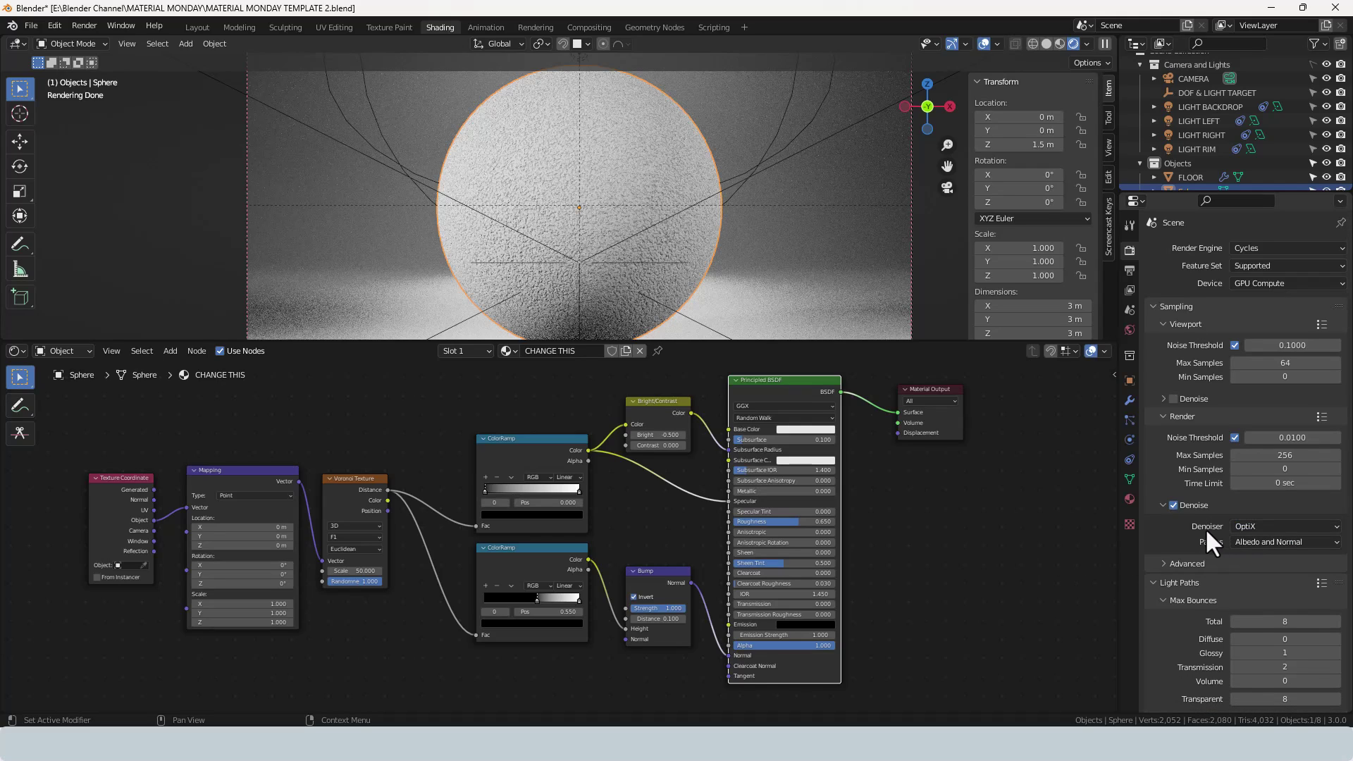
- Try the Default preset for Light Paths and settle on the Direct Light preset
scroll(1204, 527, "down", 7)
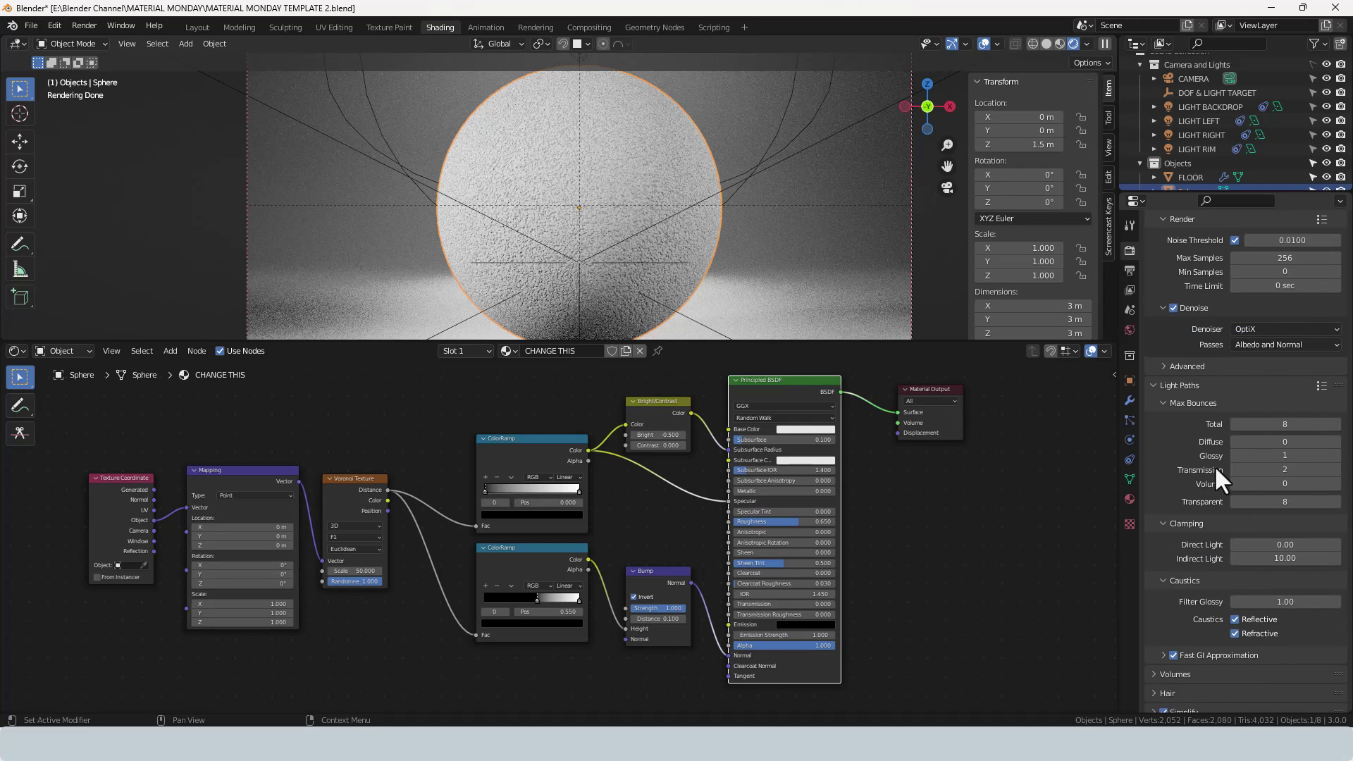
left_click(1323, 386)
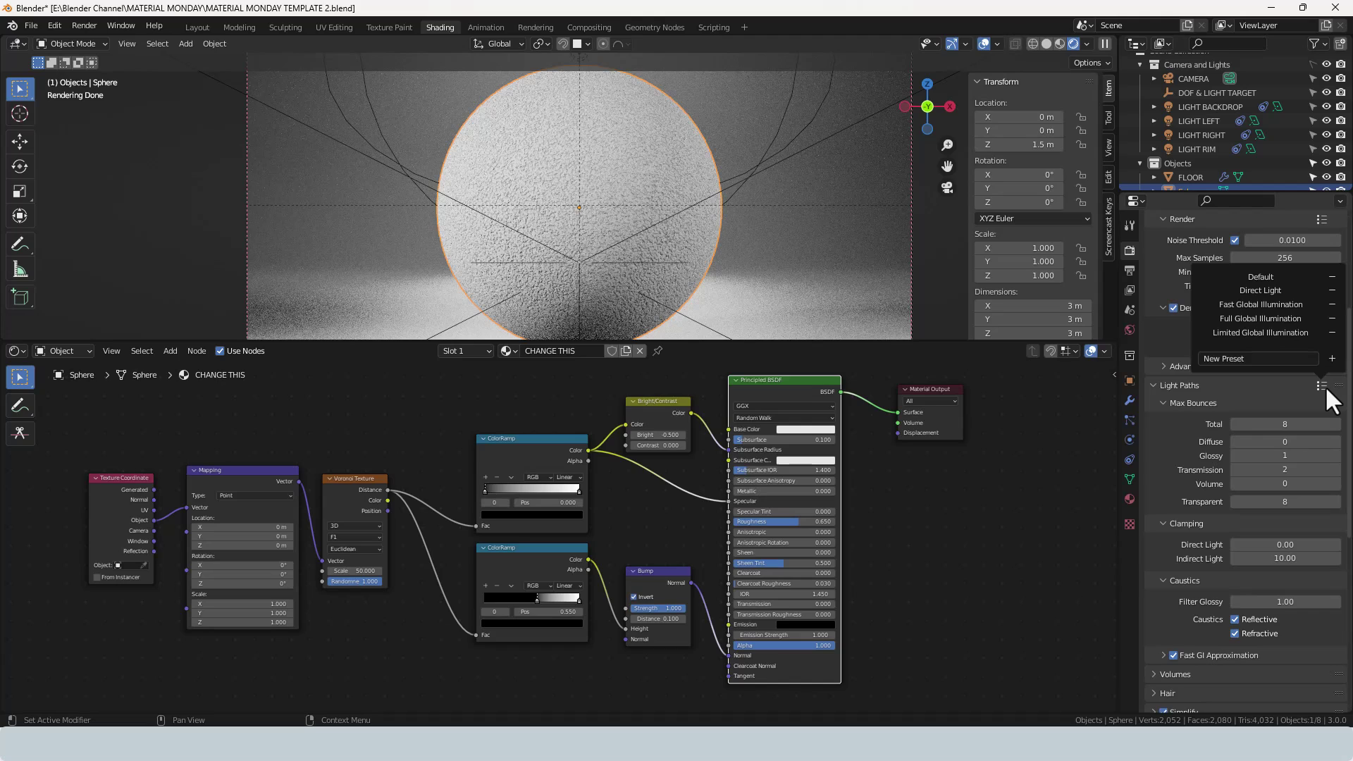
left_click(1283, 278)
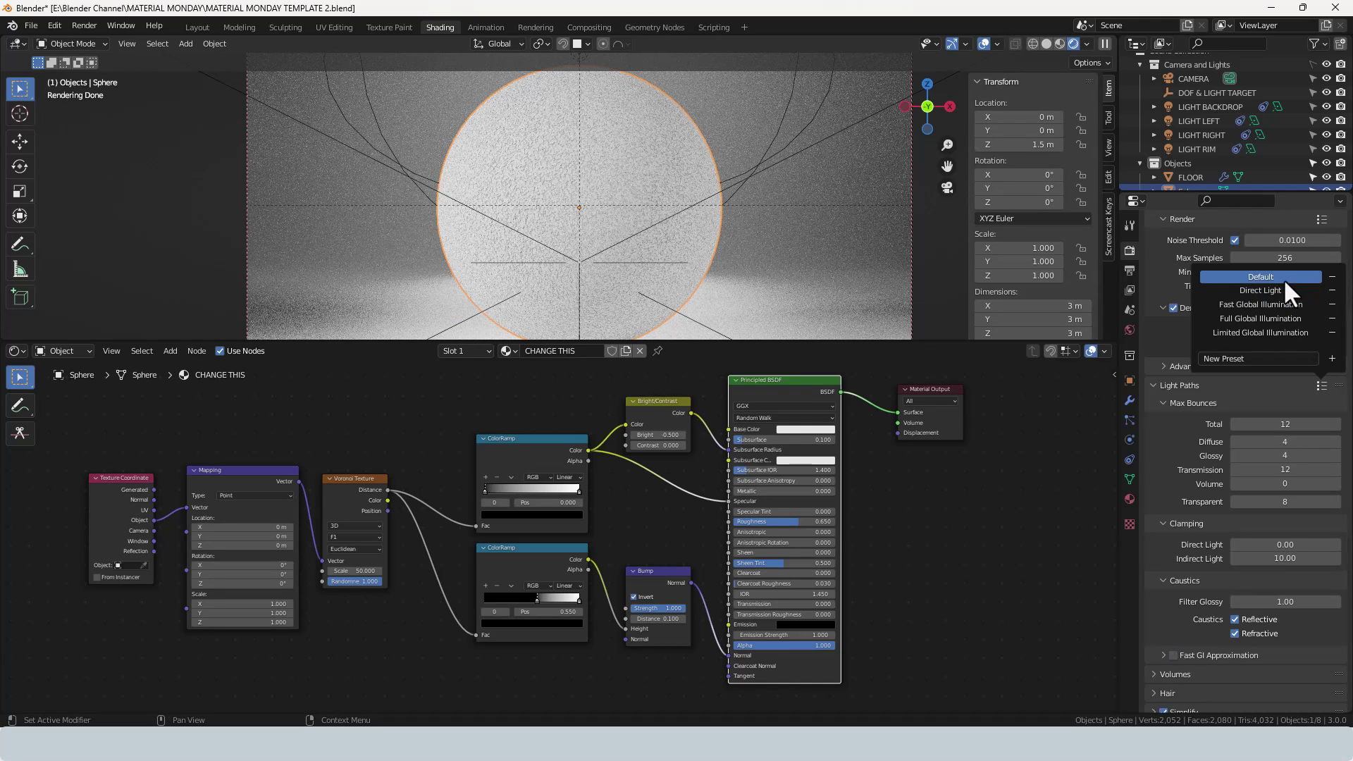
left_click(1279, 291)
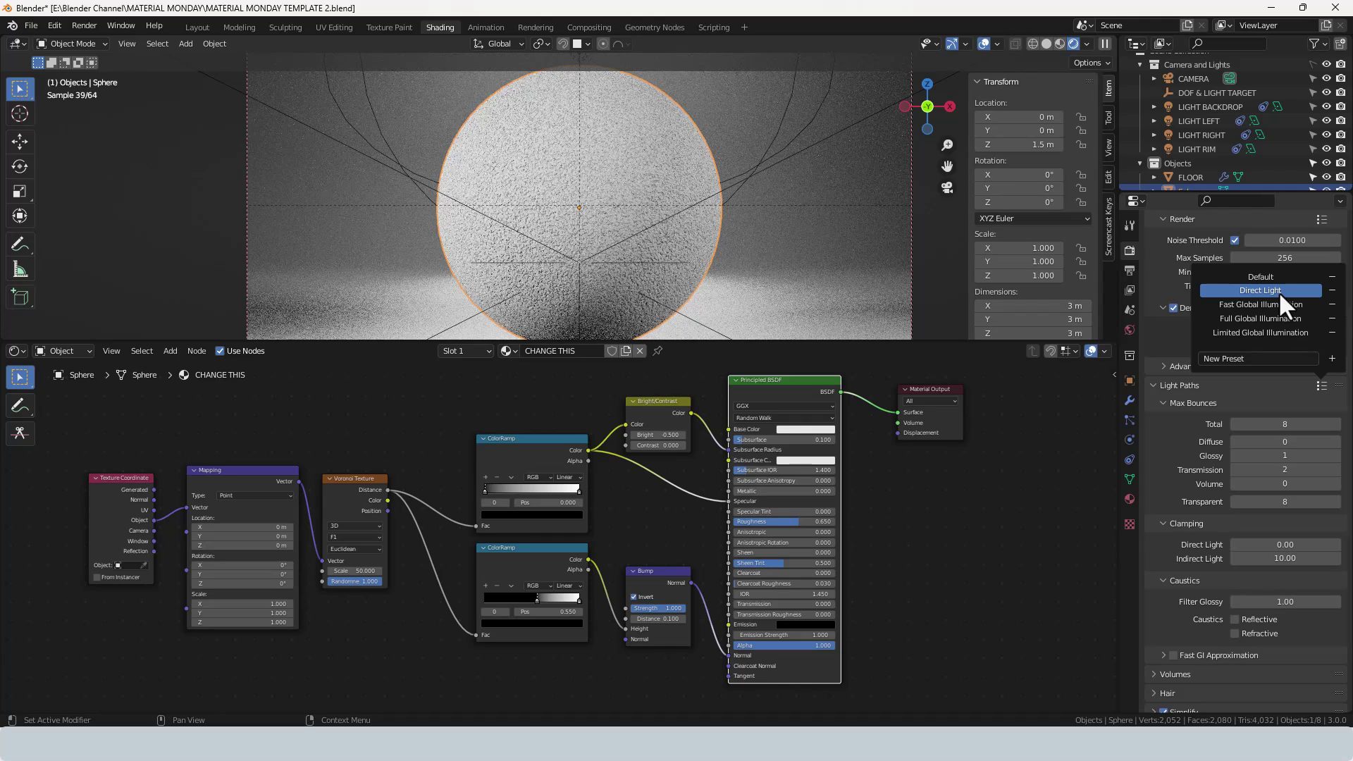
- Review the Color Management and remaining render settings, collapsing the Color Management, Performance and Film sections
scroll(1189, 545, "down", 10)
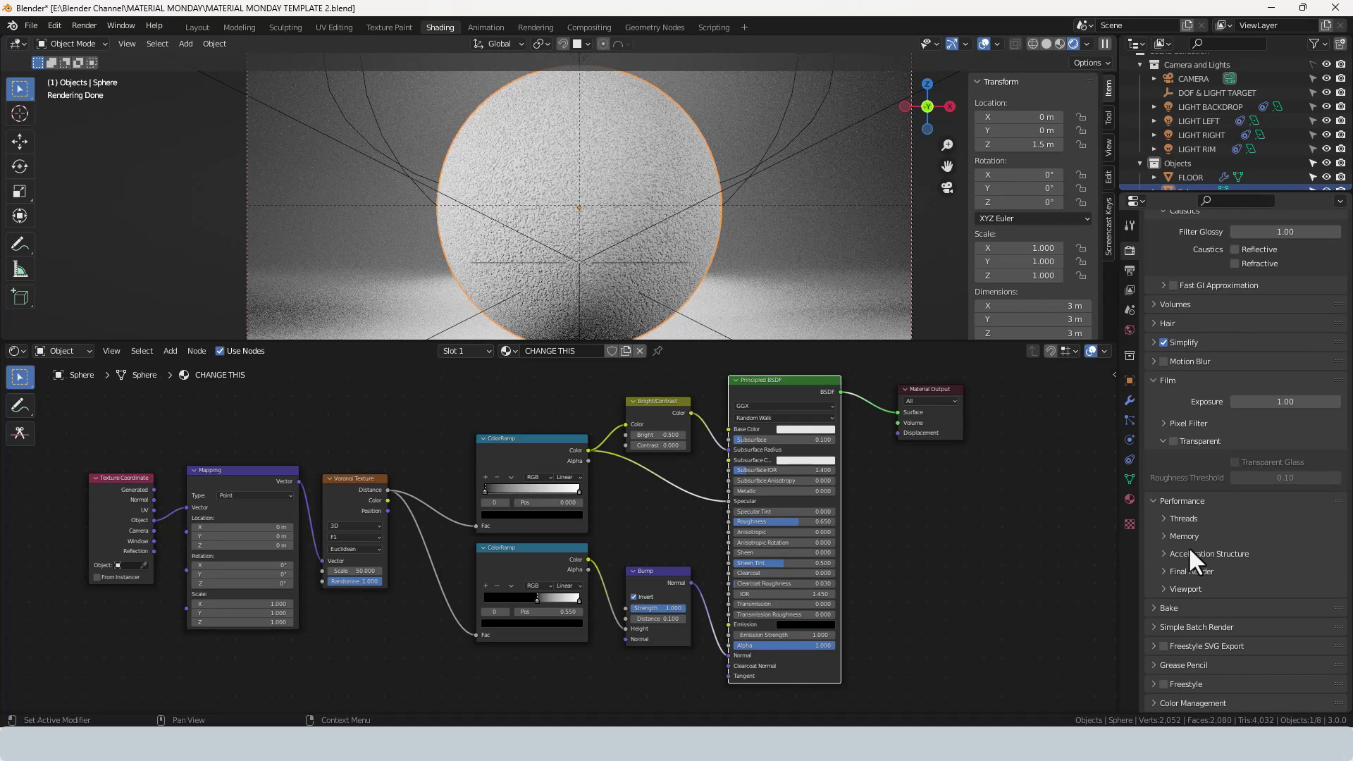
left_click(1152, 703)
scroll(1227, 654, "down", 4)
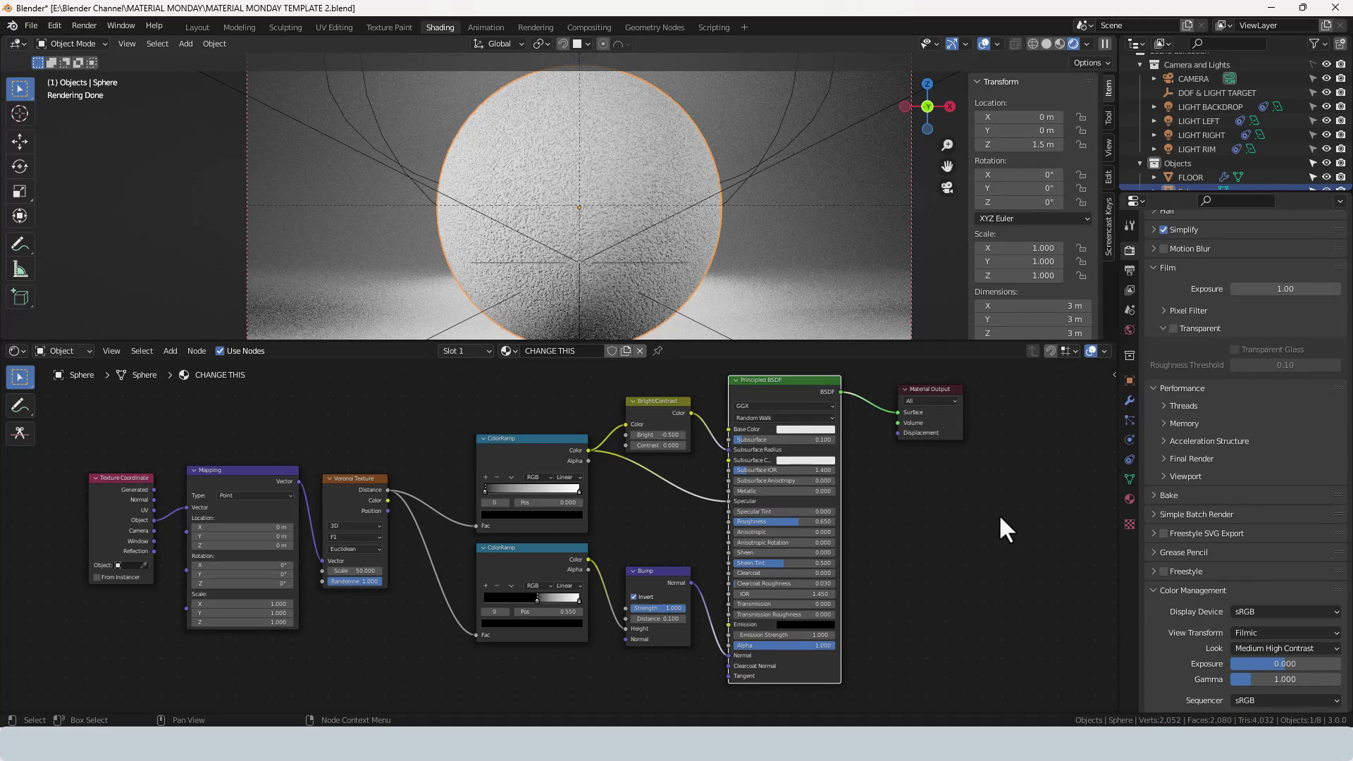
left_click(1152, 590)
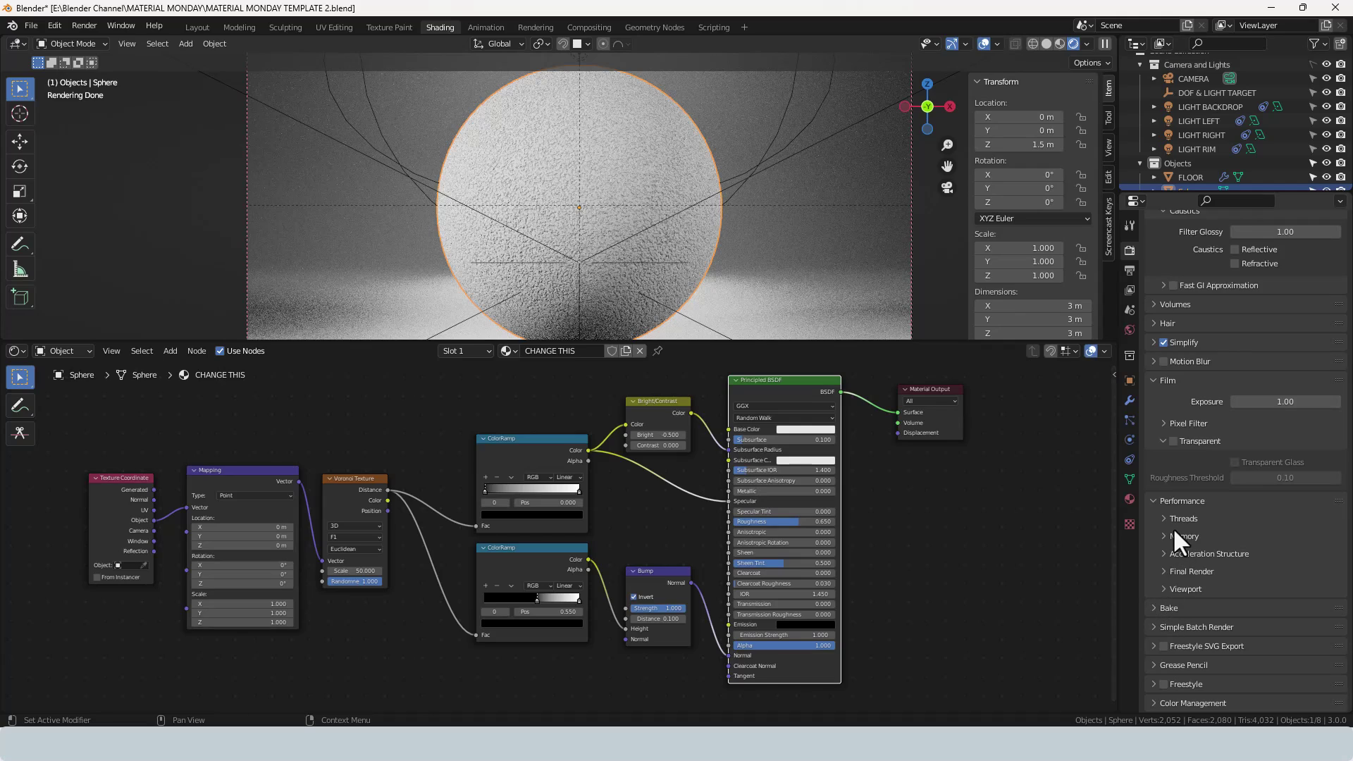
left_click(1152, 501)
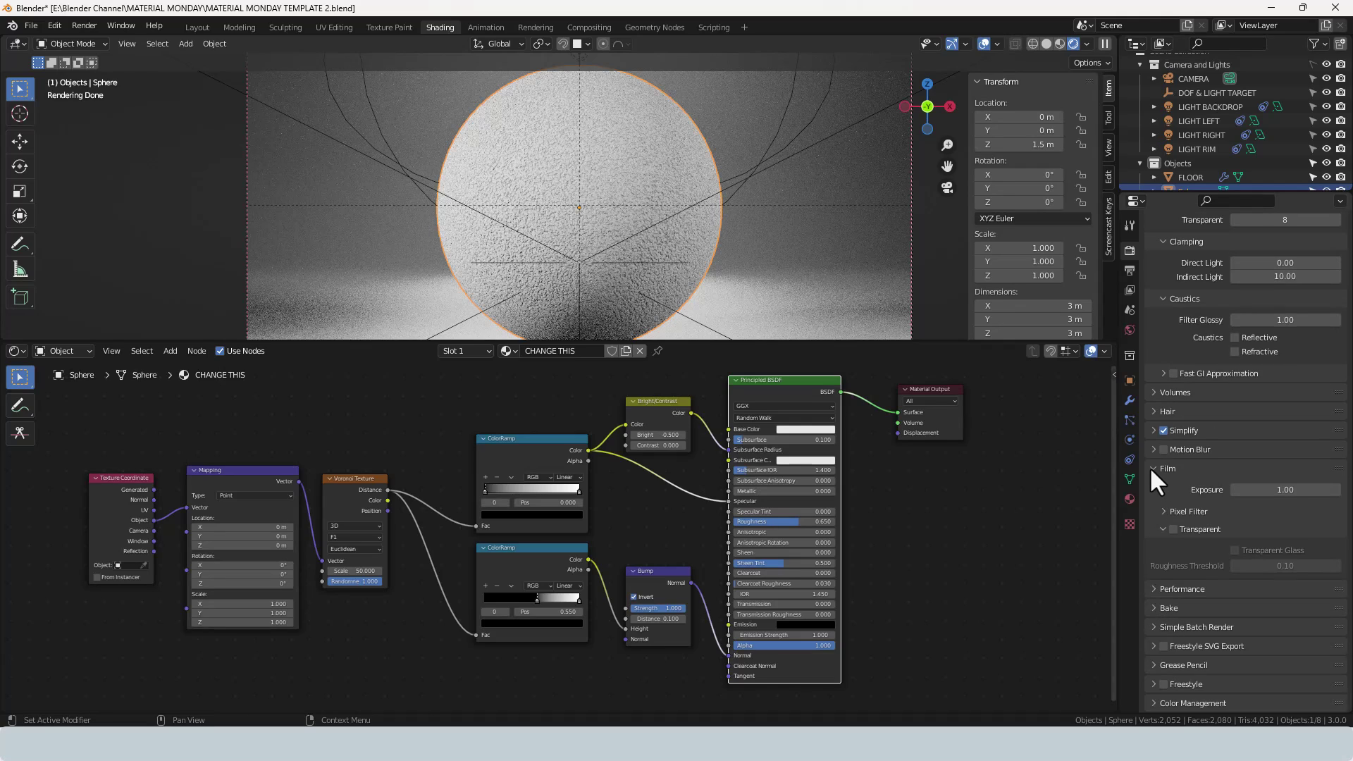
left_click(1152, 467)
scroll(1156, 438, "up", 8)
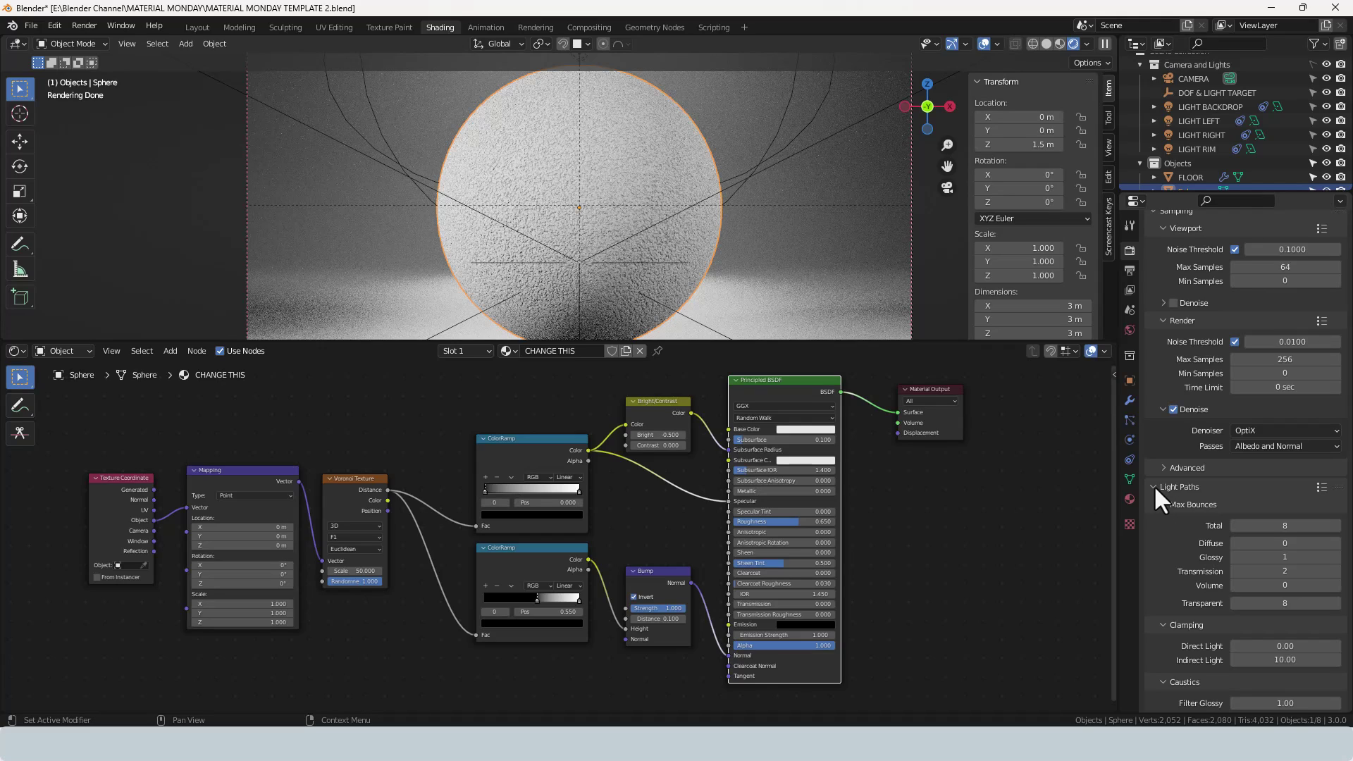
scroll(1152, 485, "up", 3)
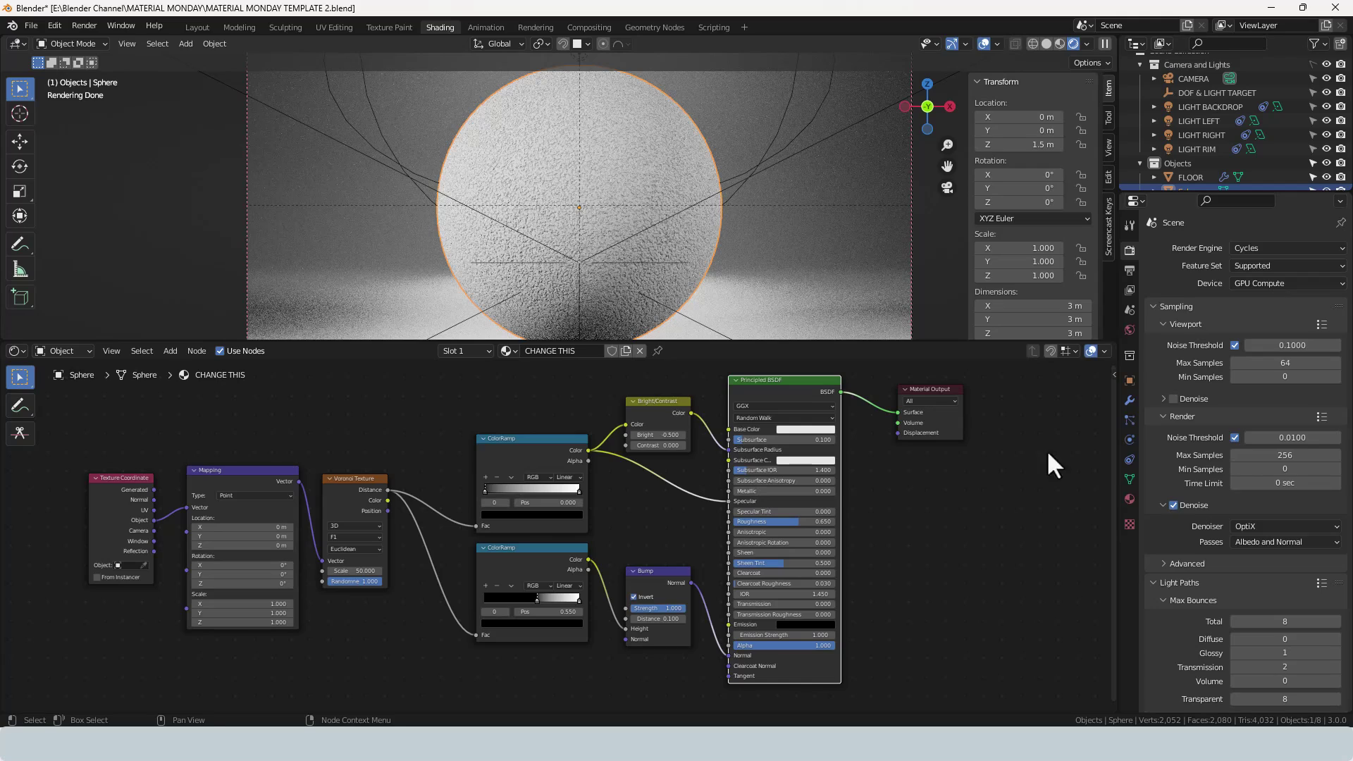
- Render the scene as a still image
left_click(84, 25)
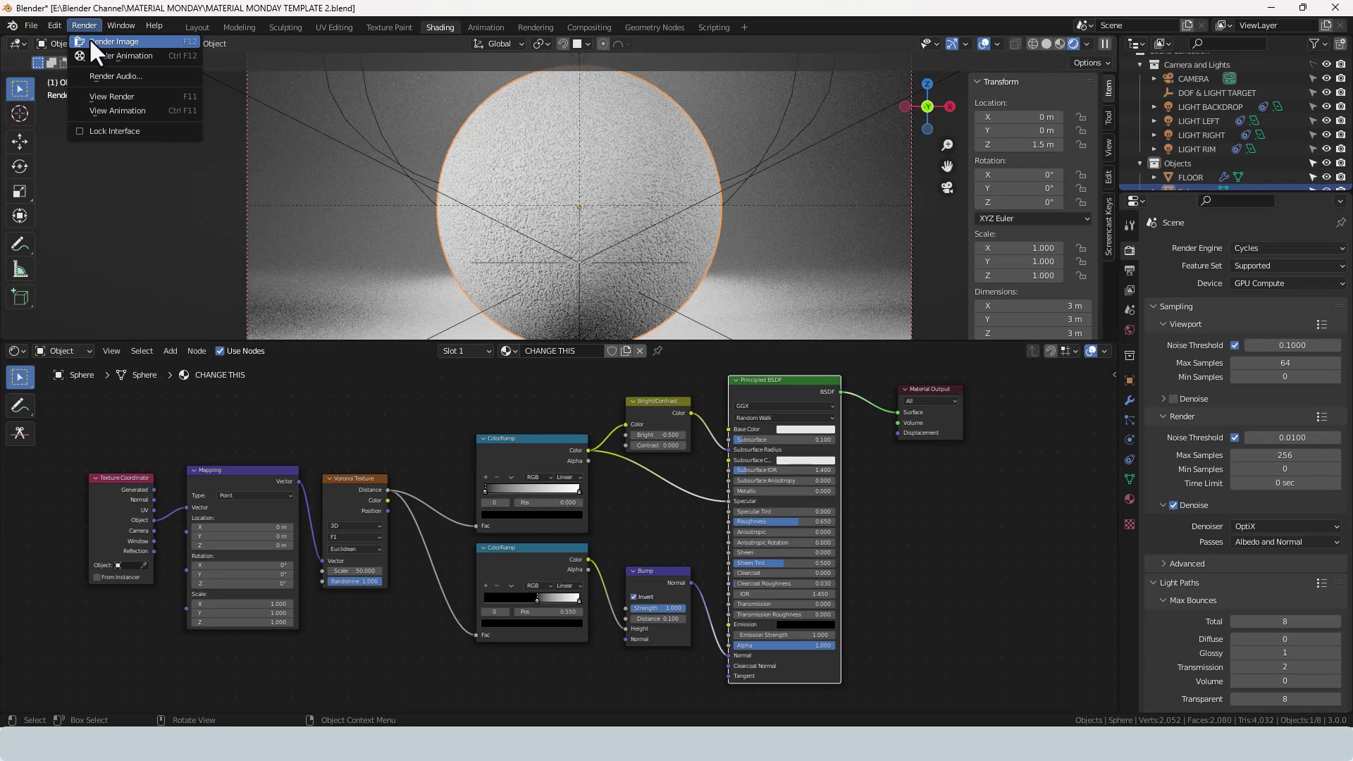
left_click(89, 36)
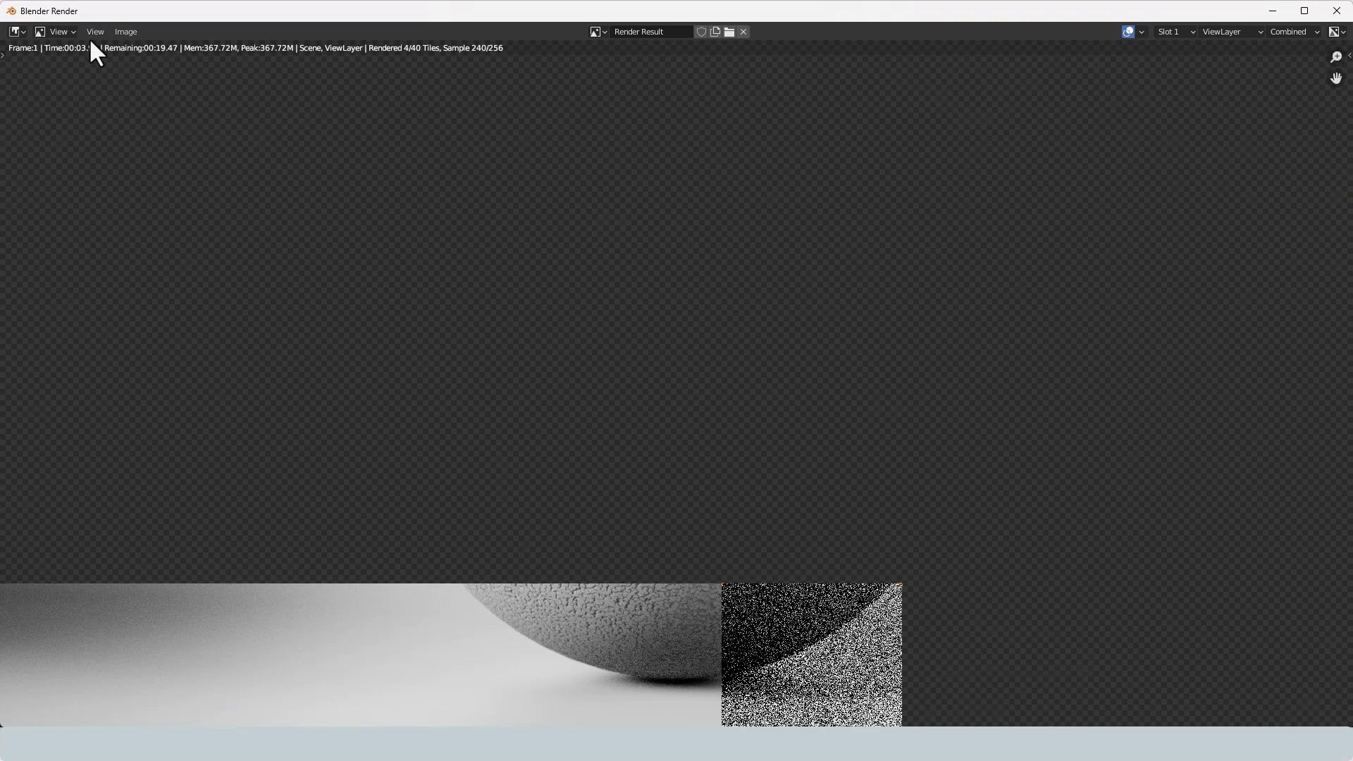